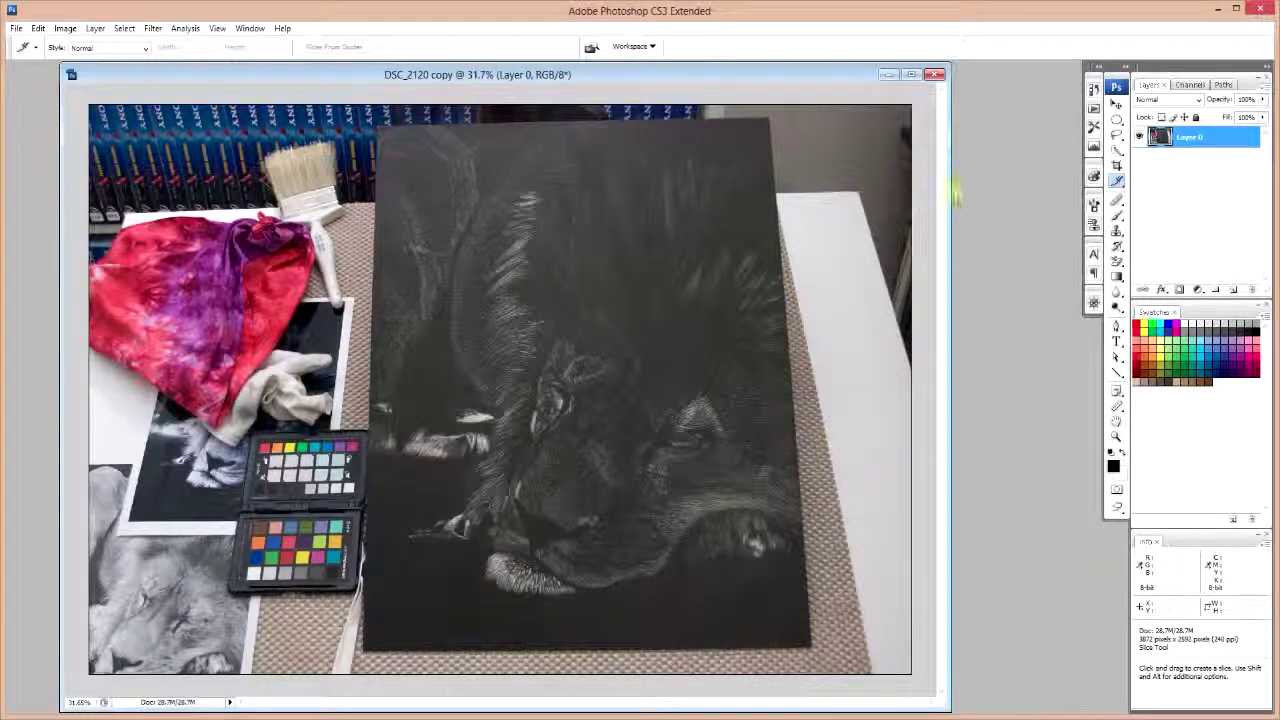
Crop the photo to the lion board with the right edge widened, then draw a new crop frame
{"action": "left_click", "coordinate": [1117, 168]}
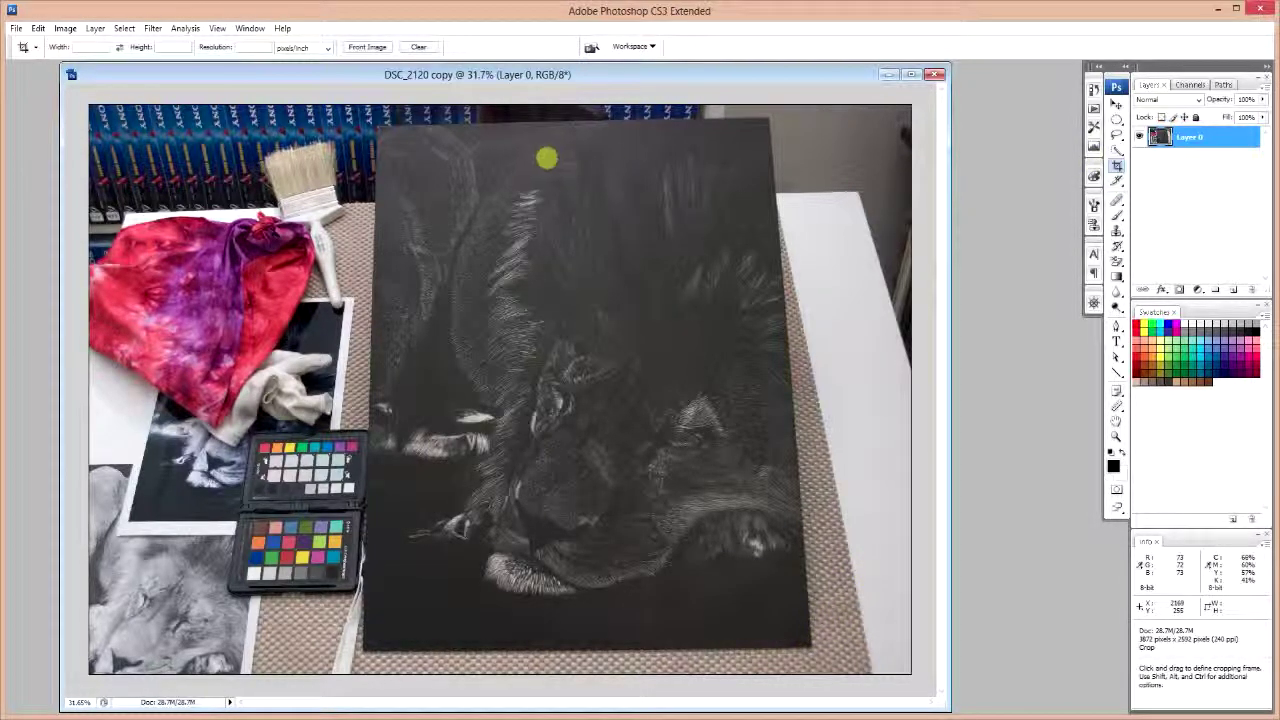
{"action": "left_click_drag", "start_coordinate": [782, 113], "coordinate": [353, 659]}
{"action": "left_click_drag", "start_coordinate": [785, 383], "coordinate": [829, 383]}
{"action": "key", "text": "Return"}
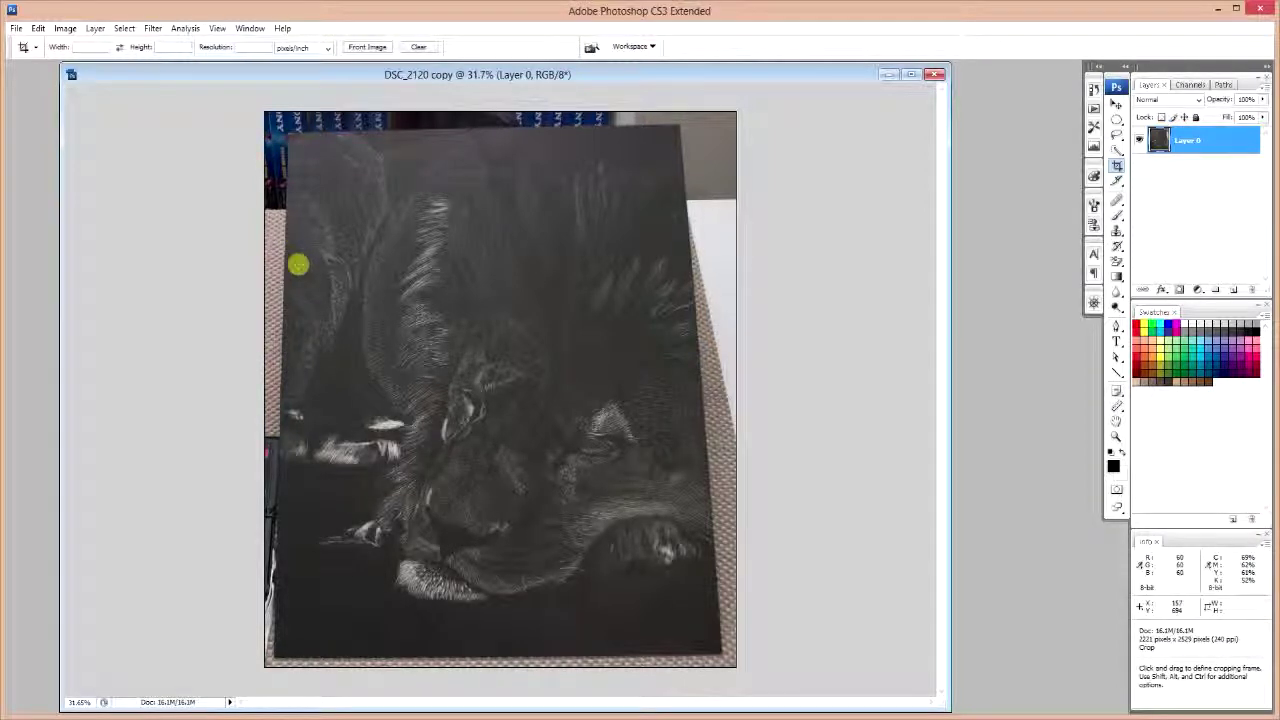
{"action": "left_click_drag", "start_coordinate": [297, 154], "coordinate": [680, 643]}
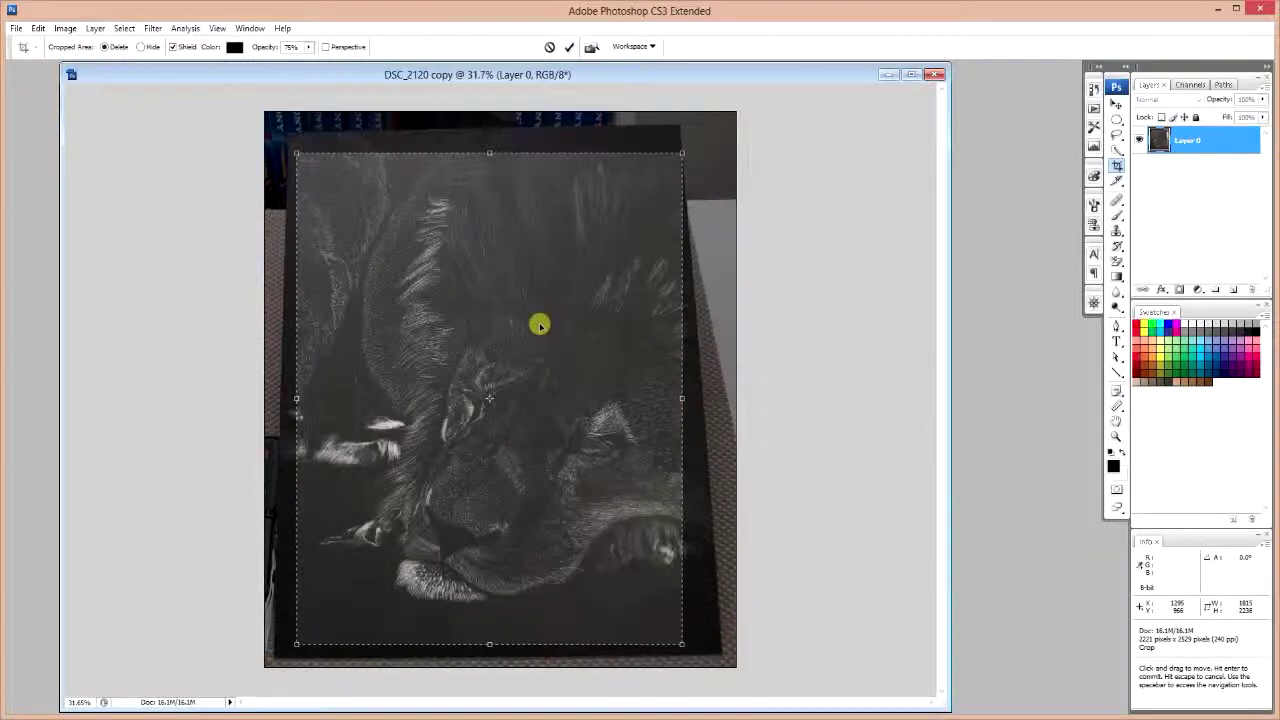
Cancel the new crop and Free Transform the layer, stretching it outward on all four sides
{"action": "key", "text": "Escape"}
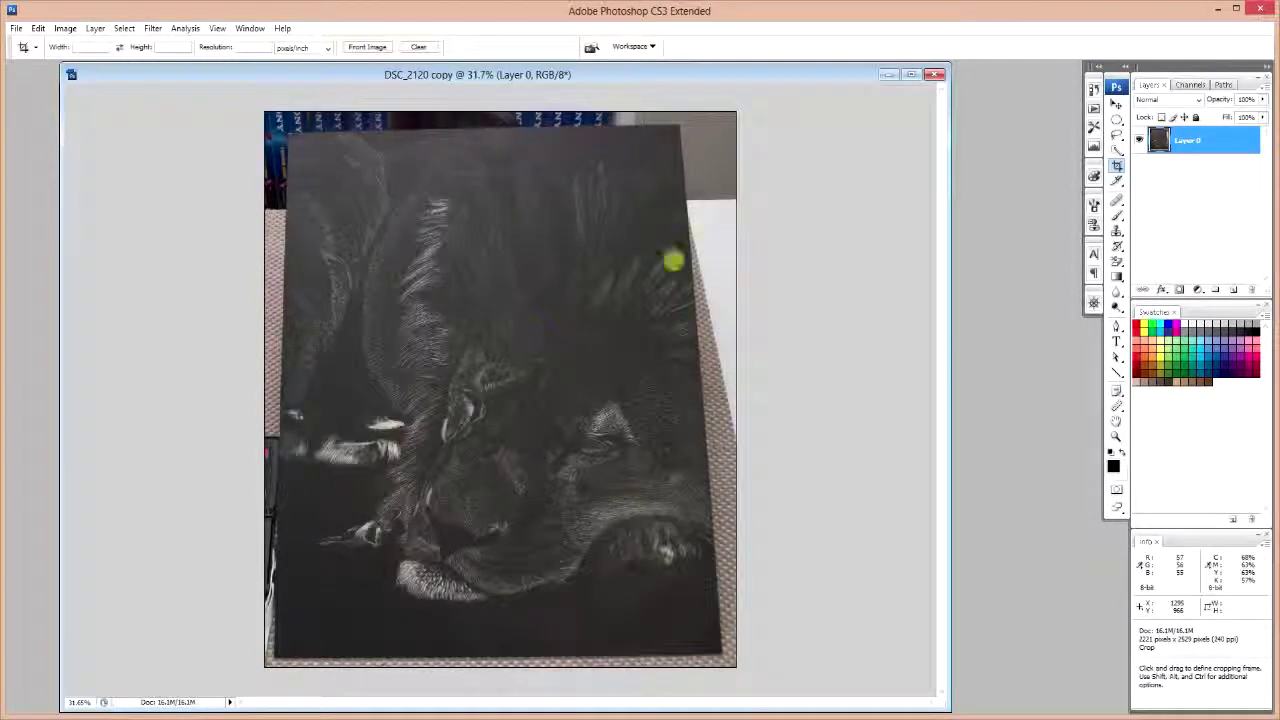
{"action": "key", "text": "ctrl+t"}
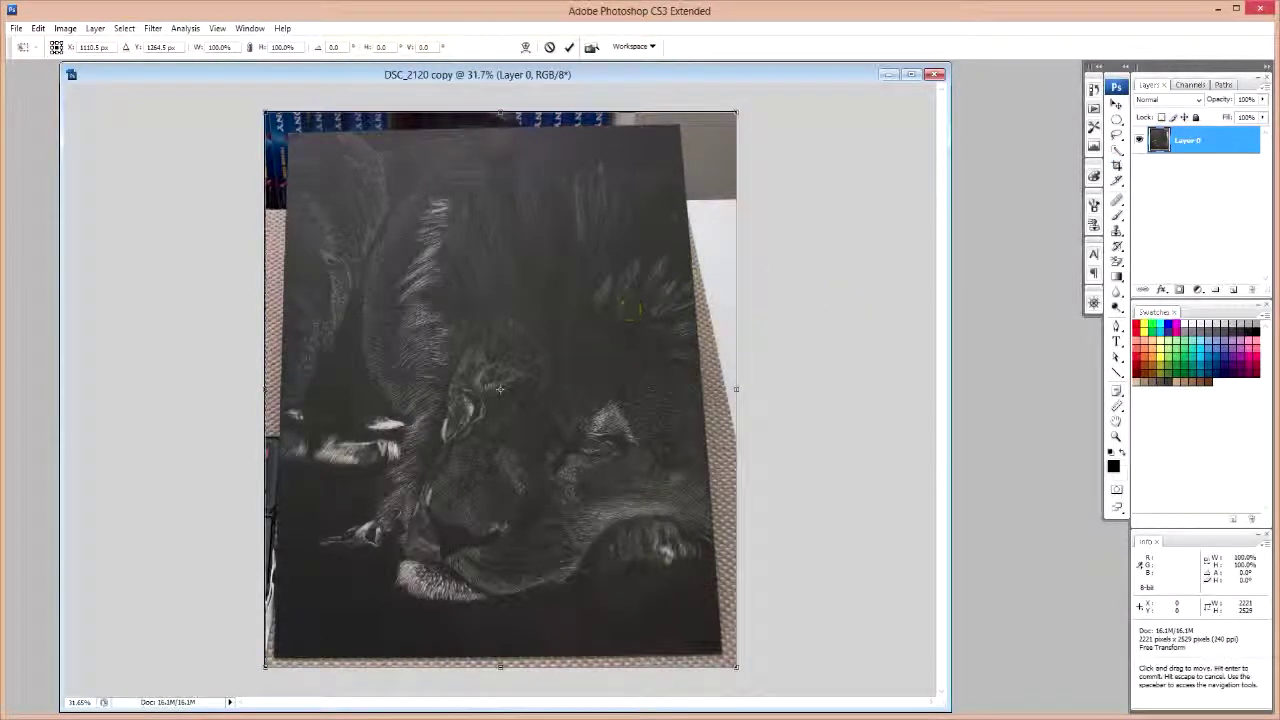
{"action": "left_click_drag", "start_coordinate": [736, 389], "coordinate": [802, 388]}
{"action": "left_click_drag", "start_coordinate": [265, 389], "coordinate": [223, 386]}
{"action": "left_click_drag", "start_coordinate": [516, 113], "coordinate": [510, 89]}
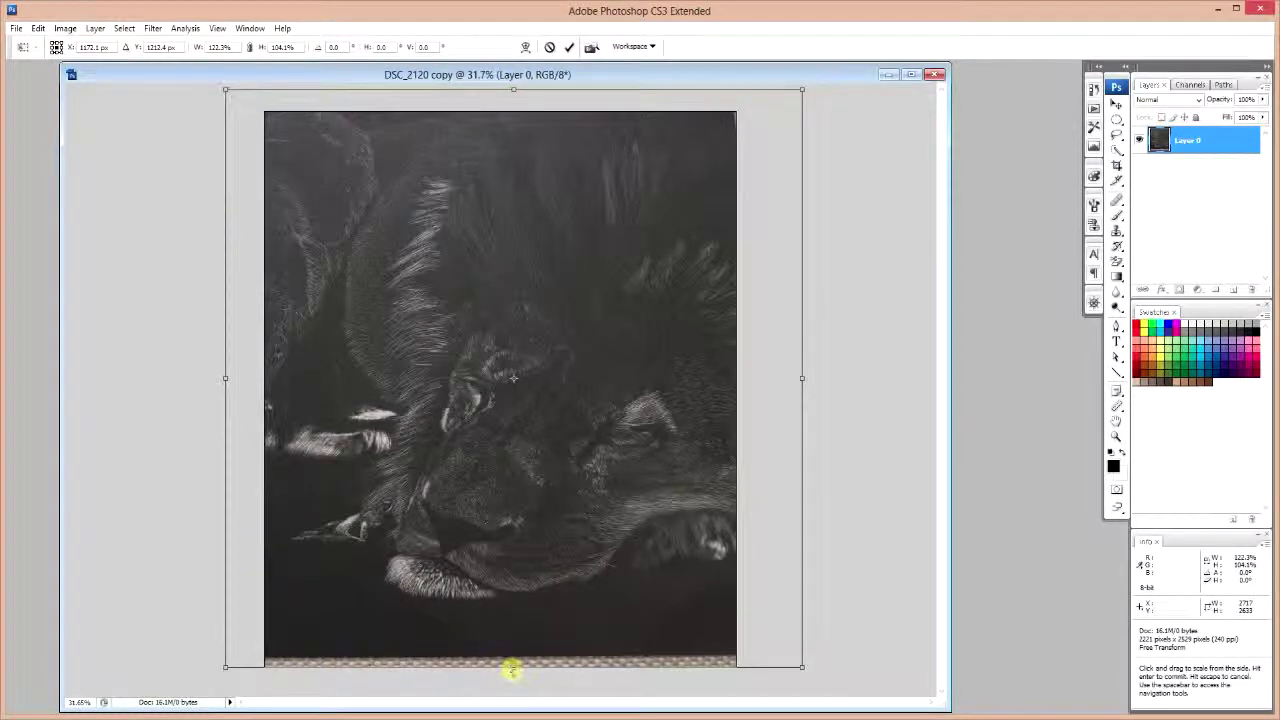
{"action": "left_click_drag", "start_coordinate": [511, 670], "coordinate": [511, 684]}
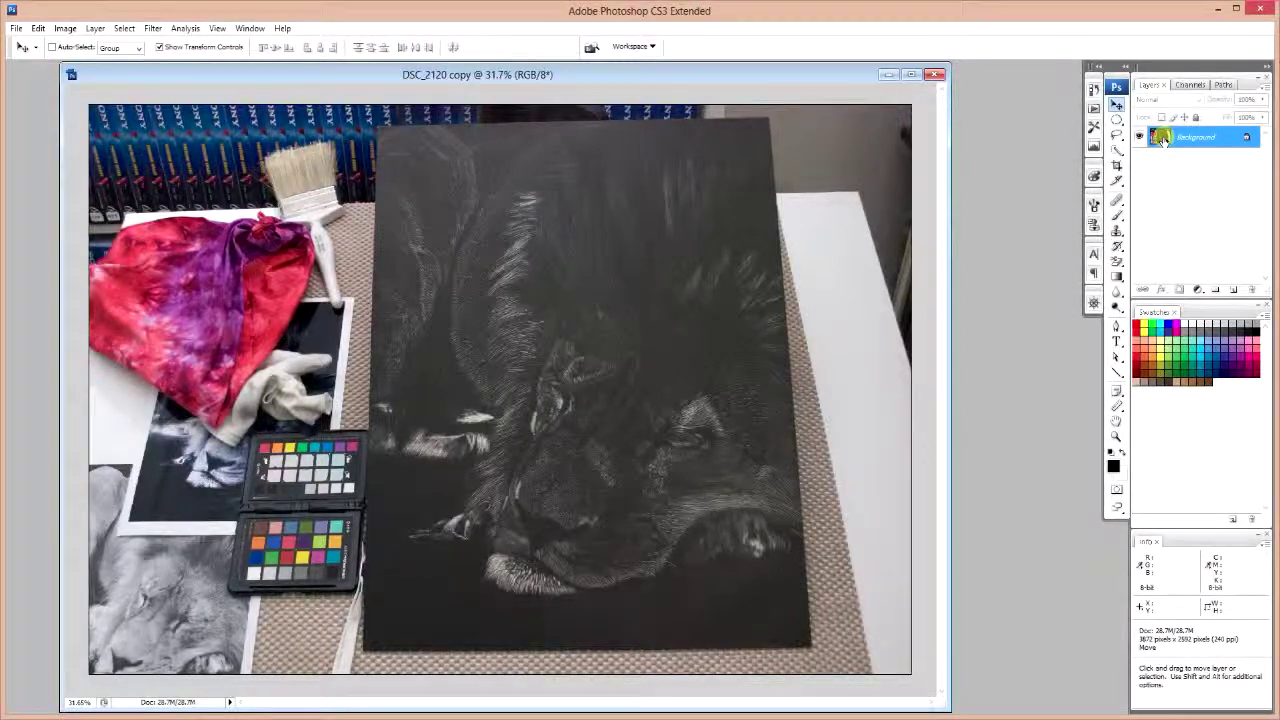
Begin converting the locked Background into an editable layer from the Layers panel
{"action": "double_click", "coordinate": [1160, 138]}
Confirm the Background conversion to Layer 0 and start renaming the layer
{"action": "left_click", "coordinate": [754, 230]}
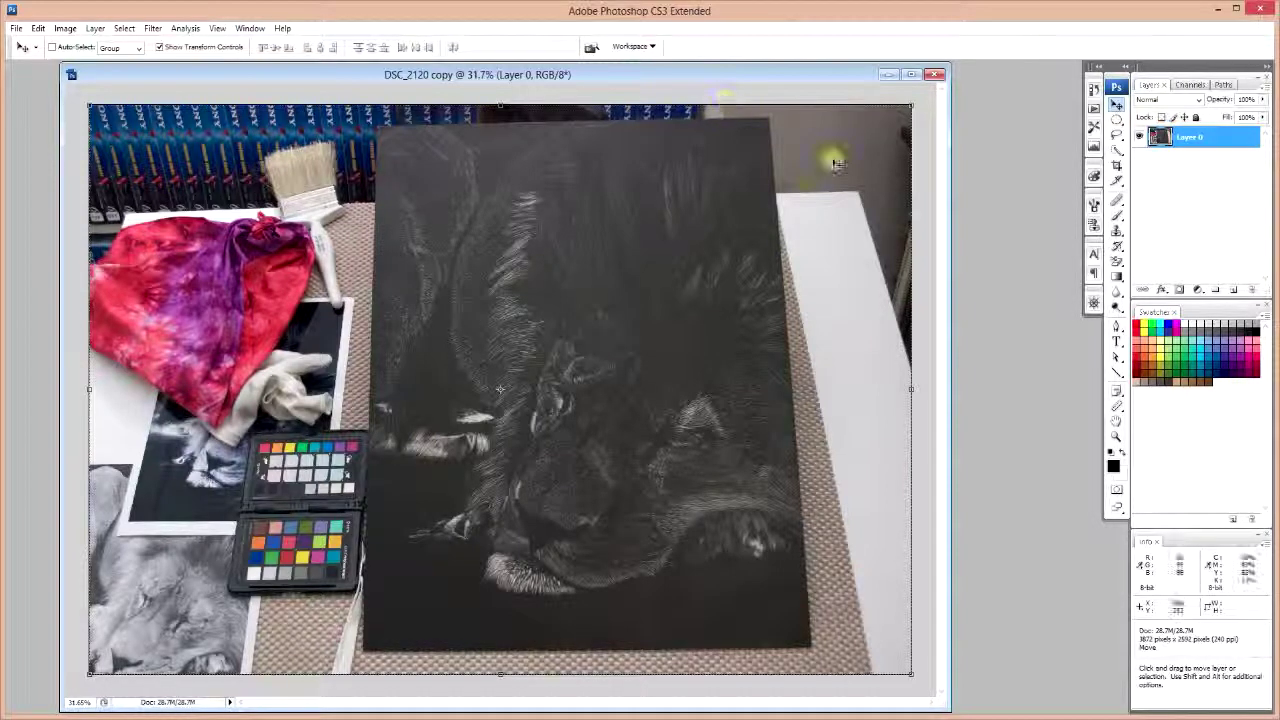
{"action": "double_click", "coordinate": [1191, 141]}
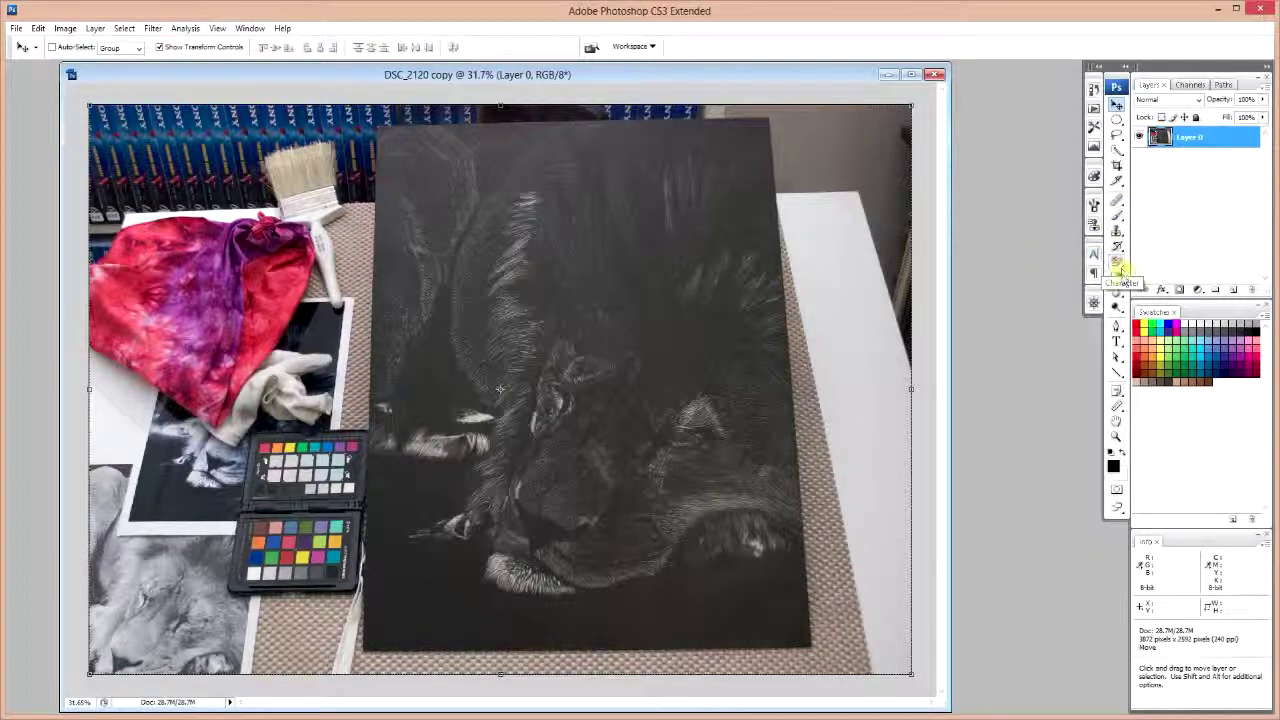
{"action": "left_click", "coordinate": [1118, 328]}
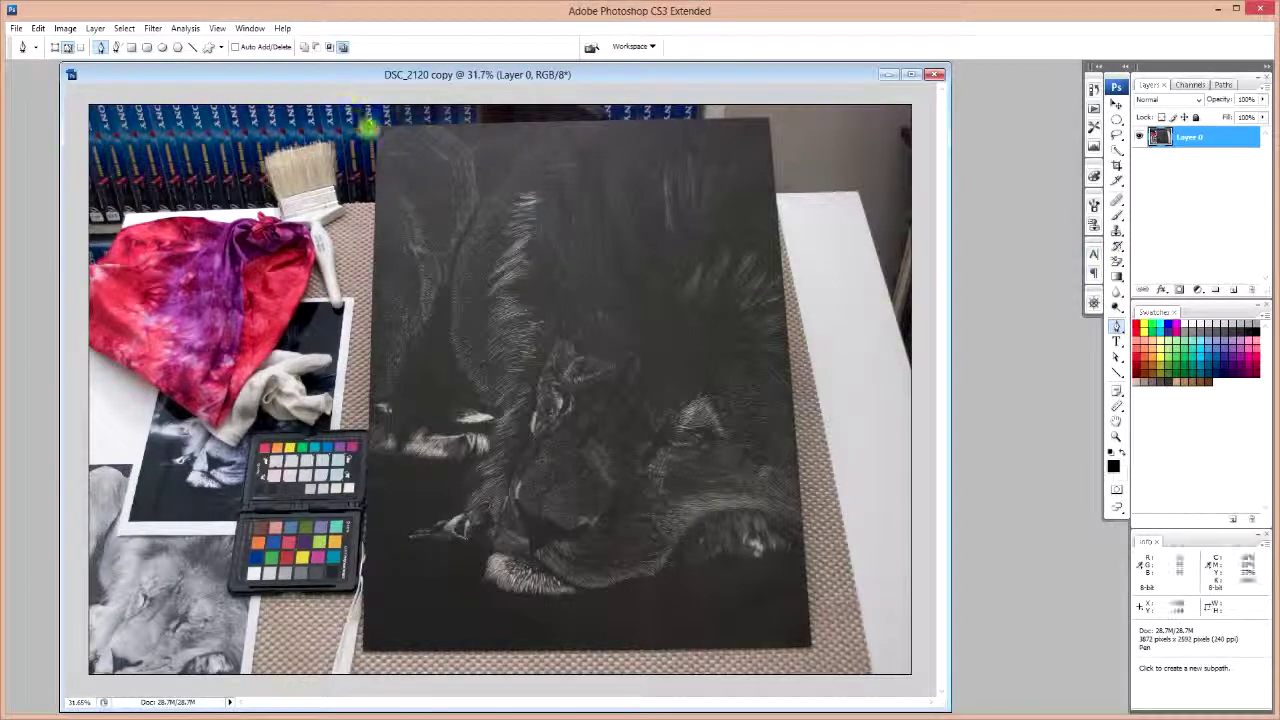
Zoom in and place pen anchors at the board's top-left and top-right corners
{"action": "scroll", "coordinate": [374, 123], "scroll_direction": "up", "scroll_amount": 3}
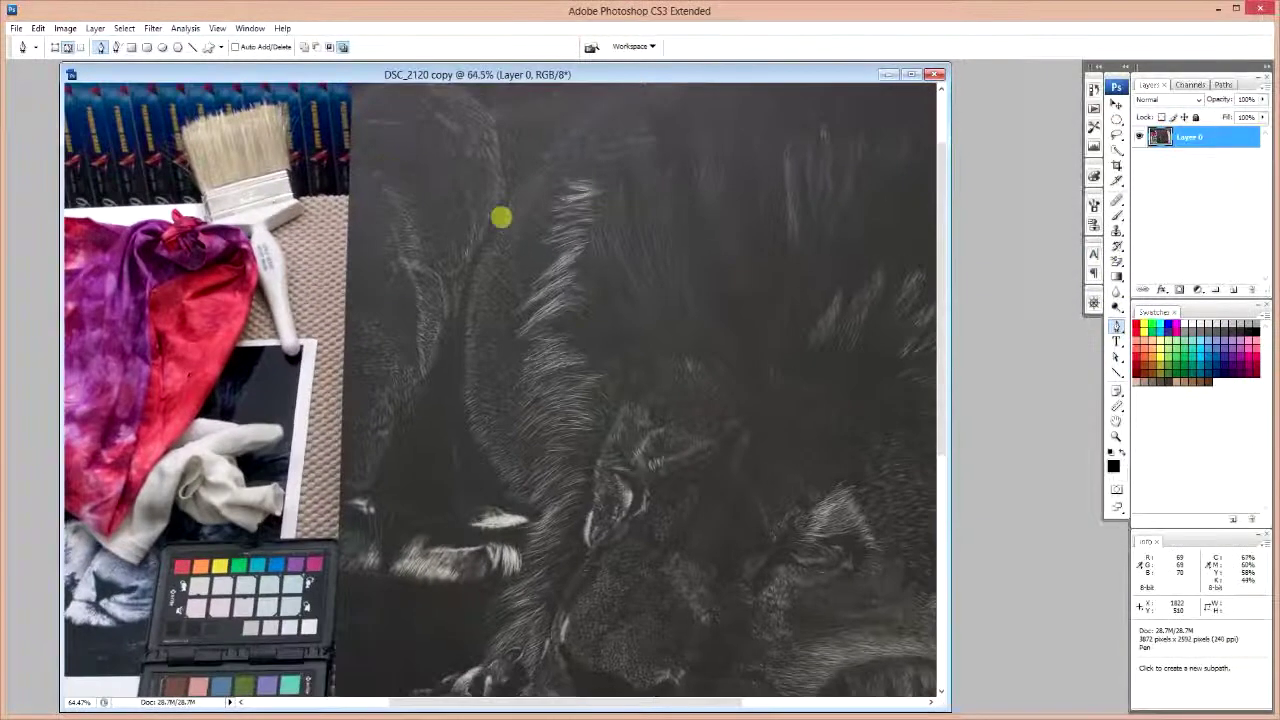
{"action": "scroll", "coordinate": [501, 217], "scroll_direction": "up", "scroll_amount": 7}
{"action": "left_click_drag", "start_coordinate": [940, 257], "coordinate": [940, 105]}
{"action": "left_click_drag", "start_coordinate": [580, 702], "coordinate": [490, 705]}
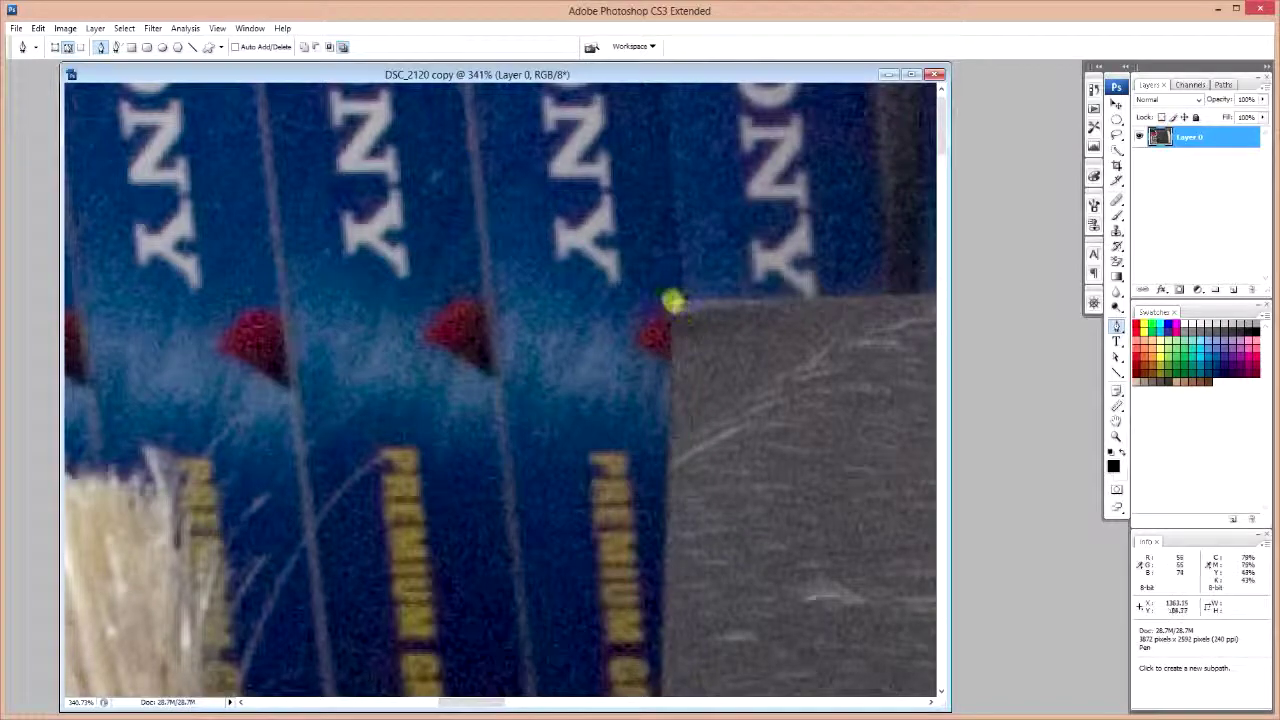
{"action": "left_click", "coordinate": [675, 300]}
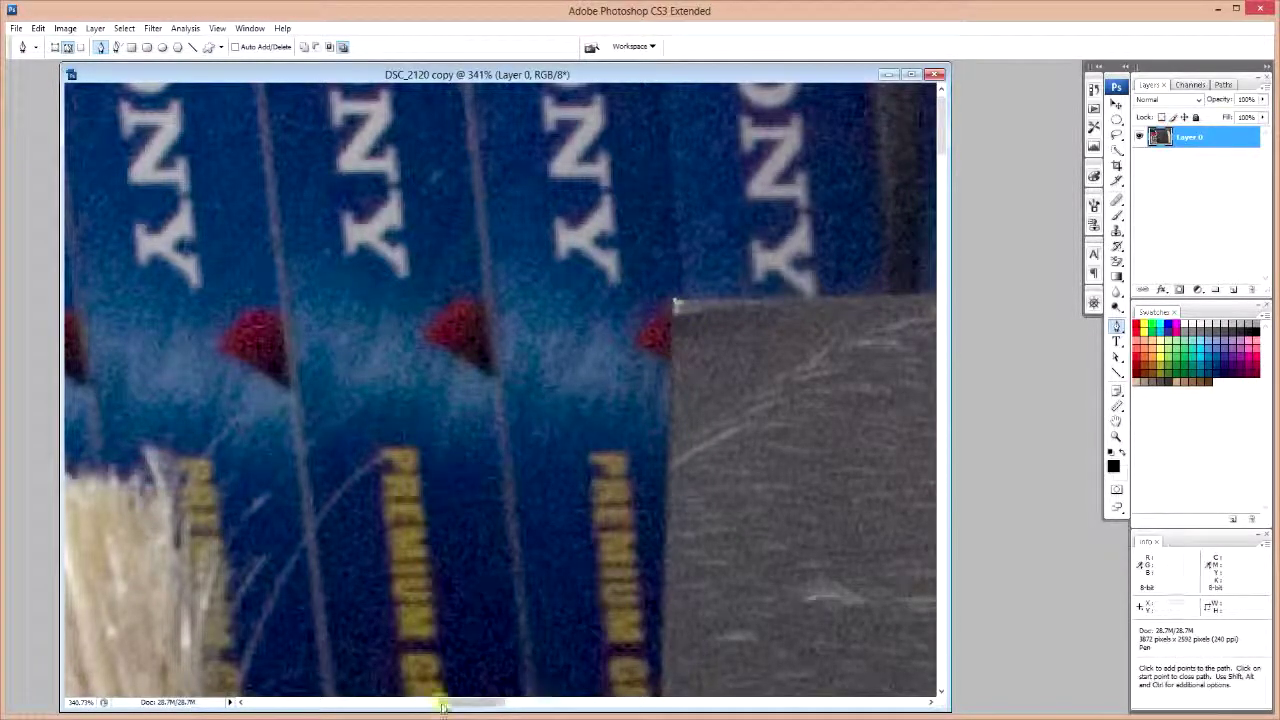
{"action": "left_click_drag", "start_coordinate": [443, 702], "coordinate": [777, 679]}
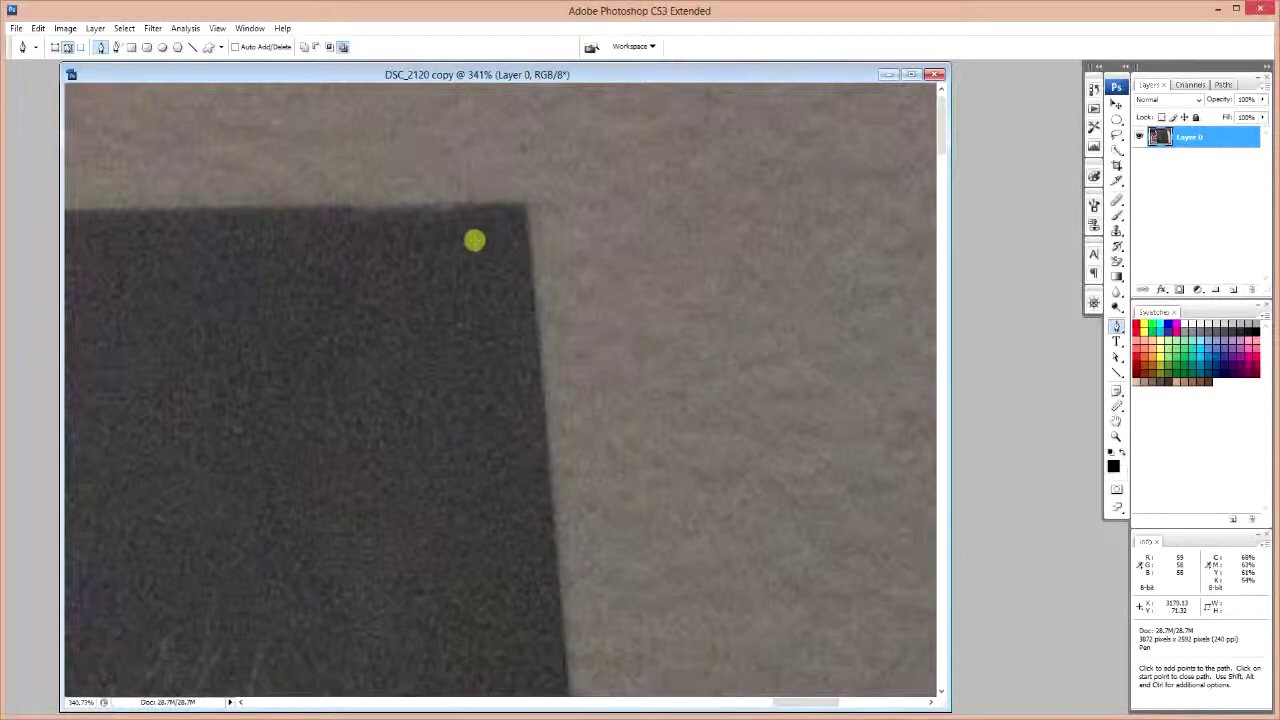
{"action": "left_click", "coordinate": [524, 203]}
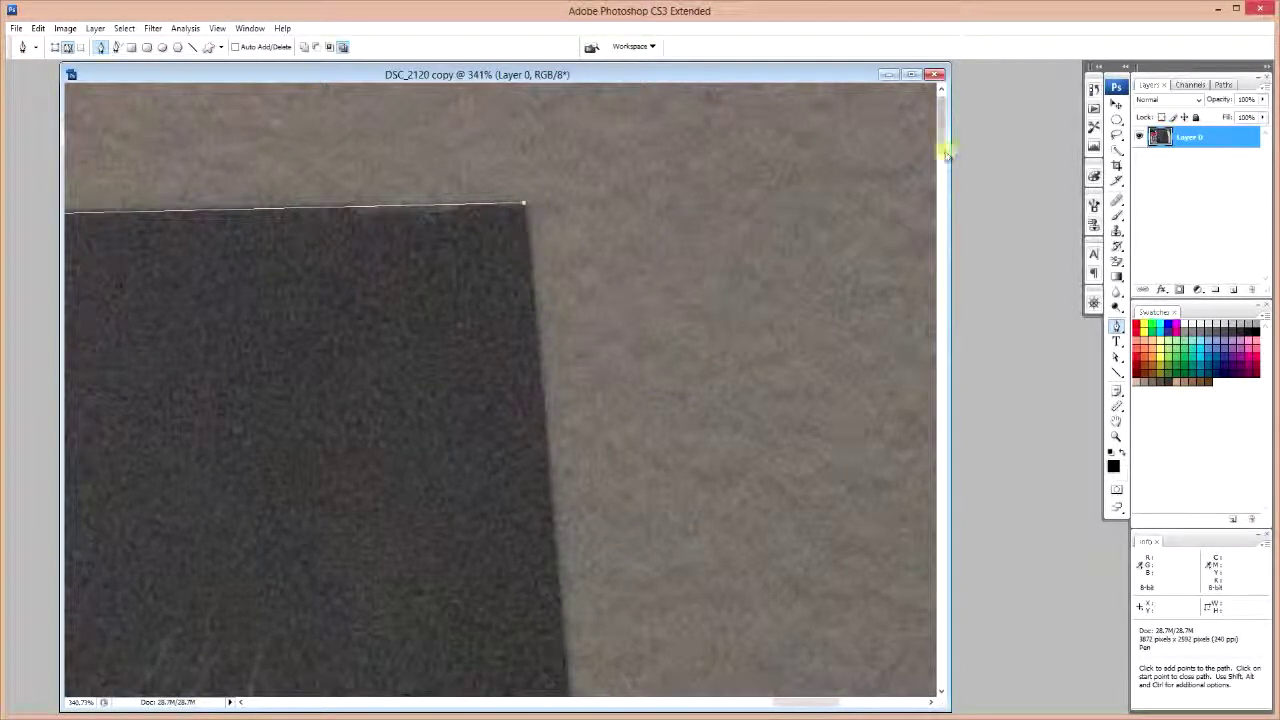
Add anchors at the bottom-right and bottom-left corners and close the path at the start
{"action": "left_click_drag", "start_coordinate": [946, 143], "coordinate": [998, 655]}
{"action": "left_click_drag", "start_coordinate": [786, 700], "coordinate": [809, 700]}
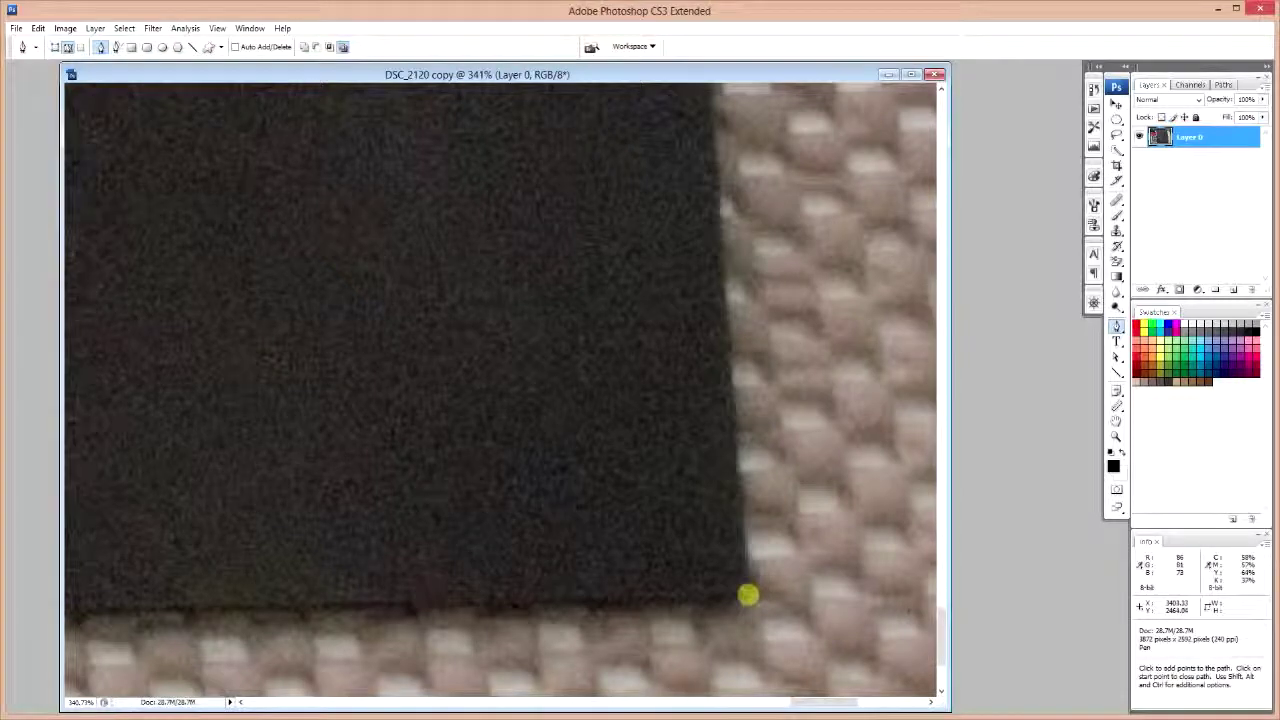
{"action": "left_click", "coordinate": [748, 595]}
{"action": "left_click_drag", "start_coordinate": [822, 706], "coordinate": [462, 706]}
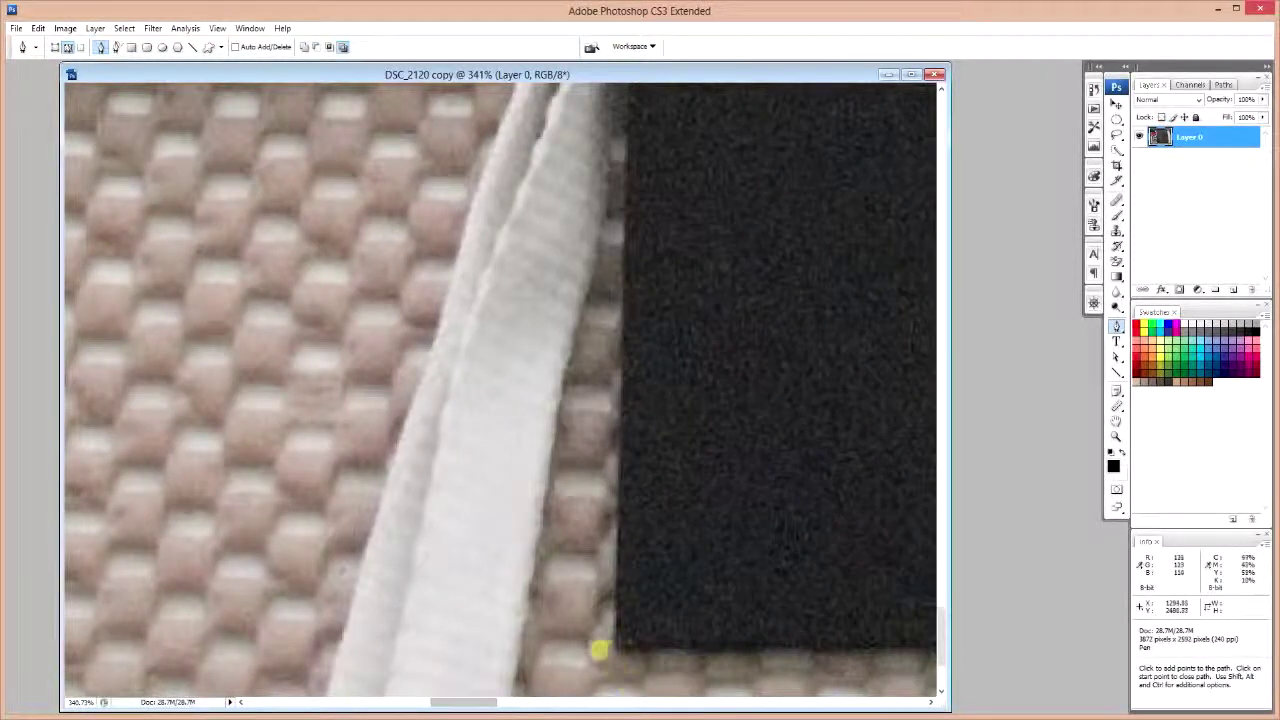
{"action": "left_click", "coordinate": [614, 648]}
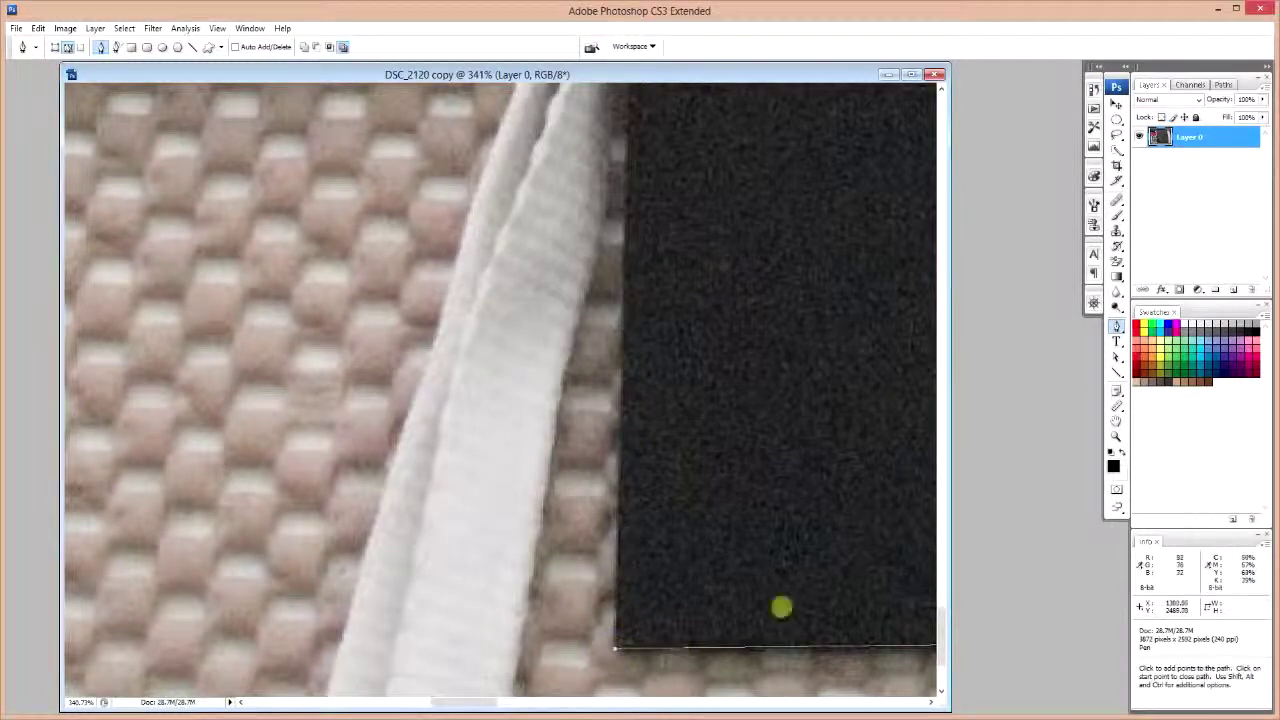
{"action": "left_click_drag", "start_coordinate": [941, 624], "coordinate": [934, 110]}
{"action": "left_click", "coordinate": [776, 313]}
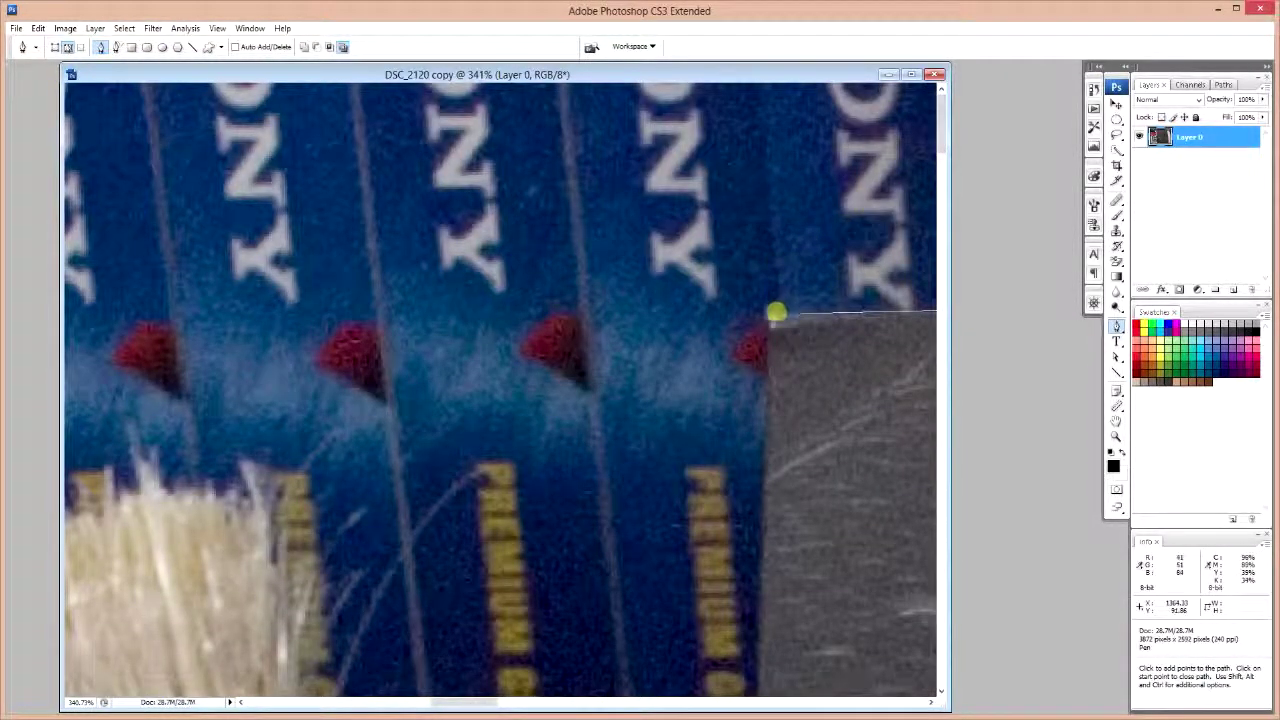
{"action": "left_click", "coordinate": [776, 313]}
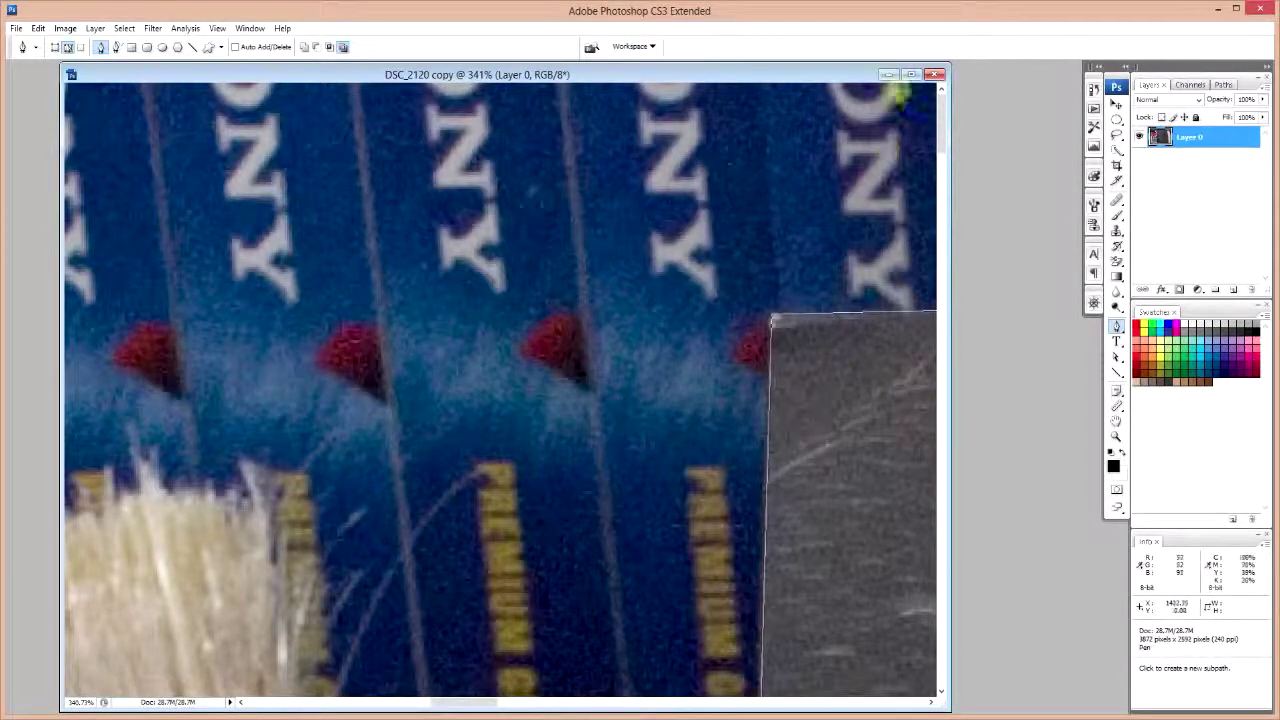
Pan around the zoomed photo to check the traced path along the board edges
{"action": "left_click_drag", "start_coordinate": [943, 112], "coordinate": [943, 118]}
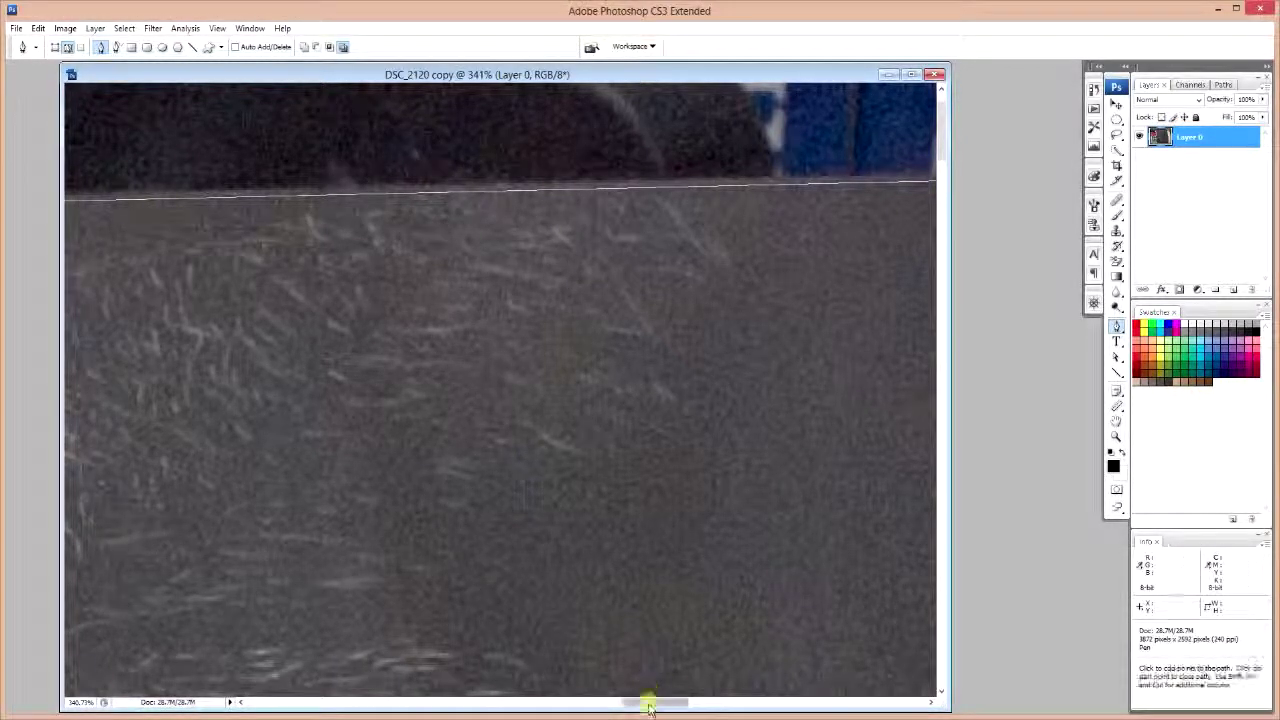
{"action": "left_click_drag", "start_coordinate": [651, 699], "coordinate": [785, 700]}
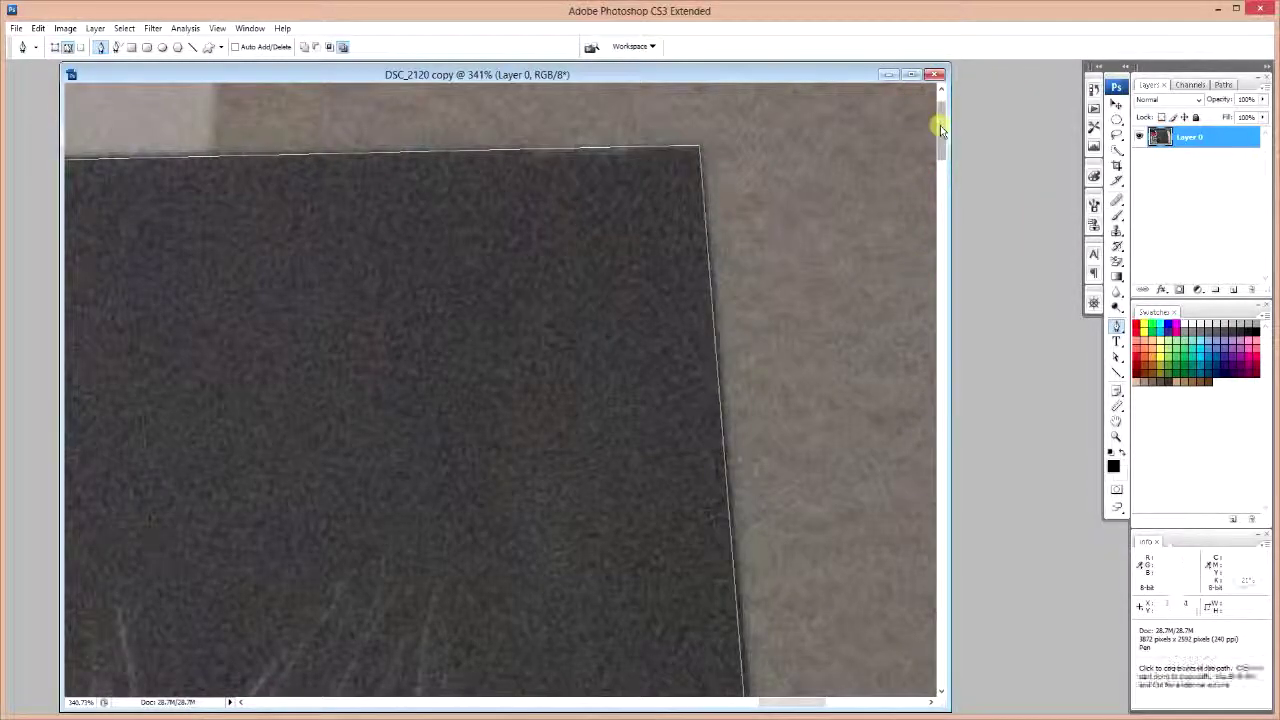
{"action": "left_click_drag", "start_coordinate": [937, 125], "coordinate": [967, 385]}
{"action": "left_click_drag", "start_coordinate": [762, 701], "coordinate": [792, 700]}
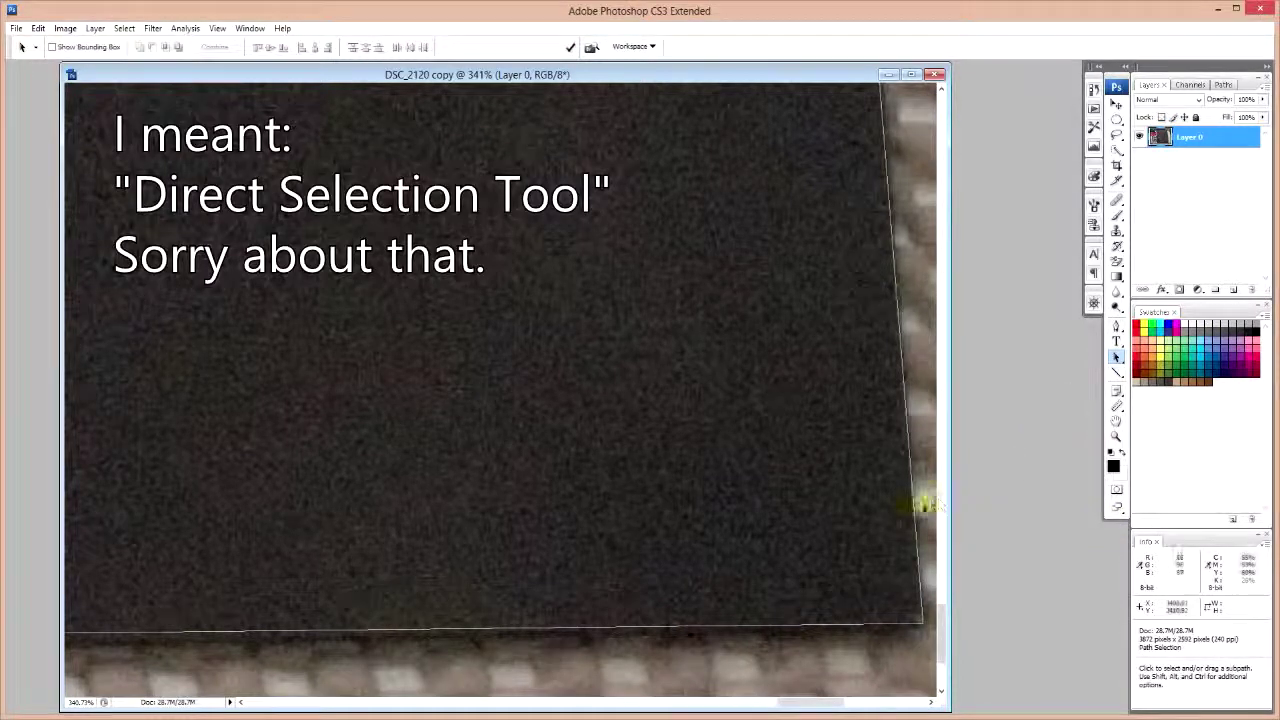
Select the outline path, nudge its corner anchor onto the paper corner, and fit the photo on screen
{"action": "left_click", "coordinate": [916, 518]}
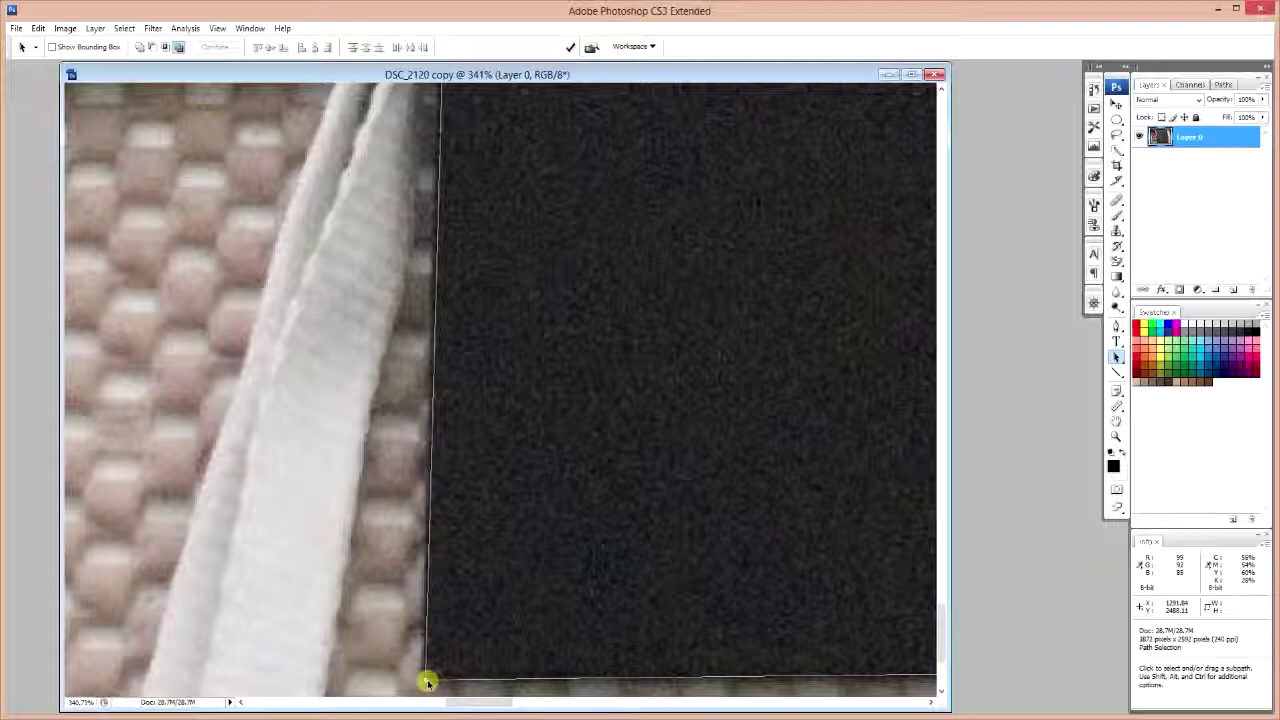
{"action": "left_click_drag", "start_coordinate": [426, 681], "coordinate": [423, 681]}
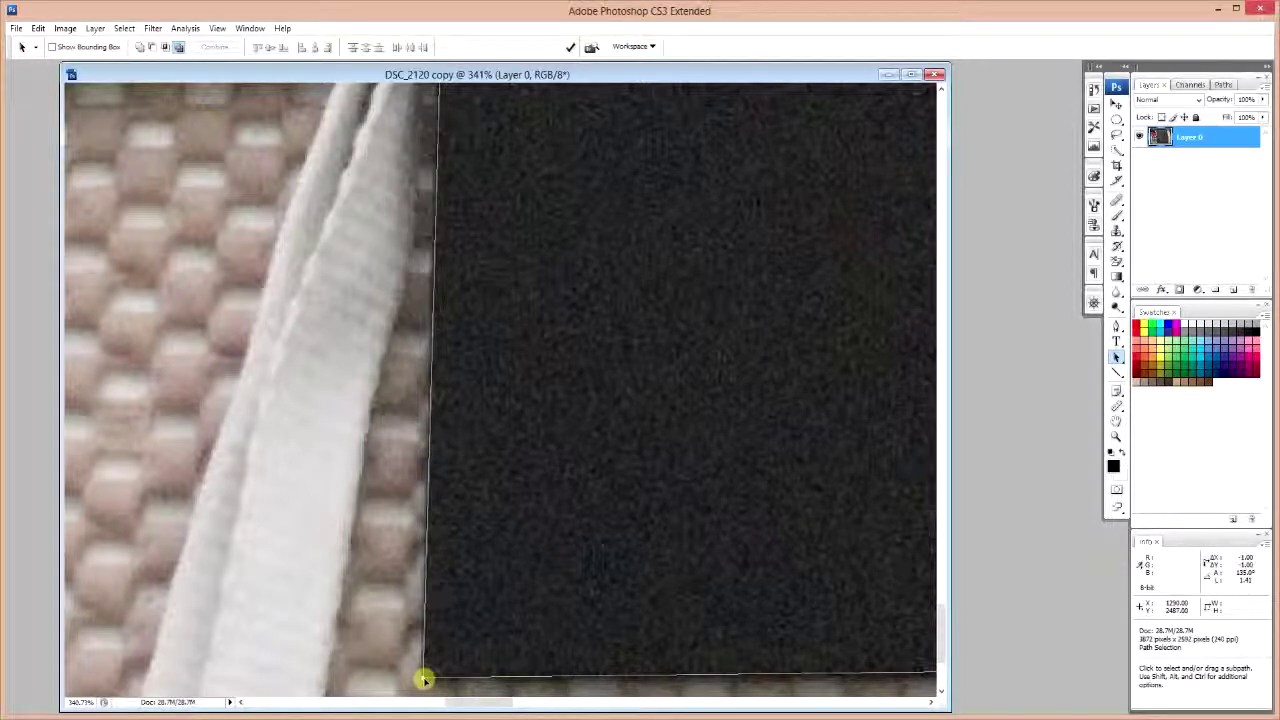
{"action": "left_click_drag", "start_coordinate": [938, 614], "coordinate": [995, 106]}
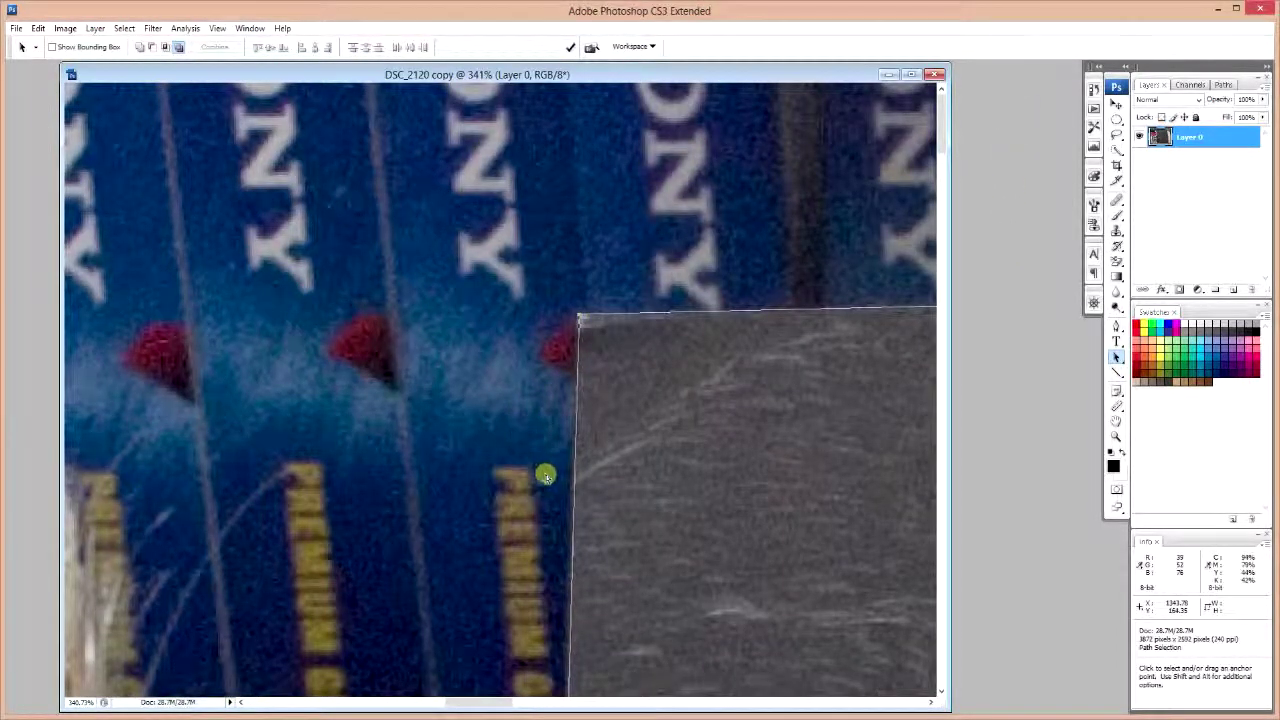
{"action": "key", "text": "ctrl+0"}
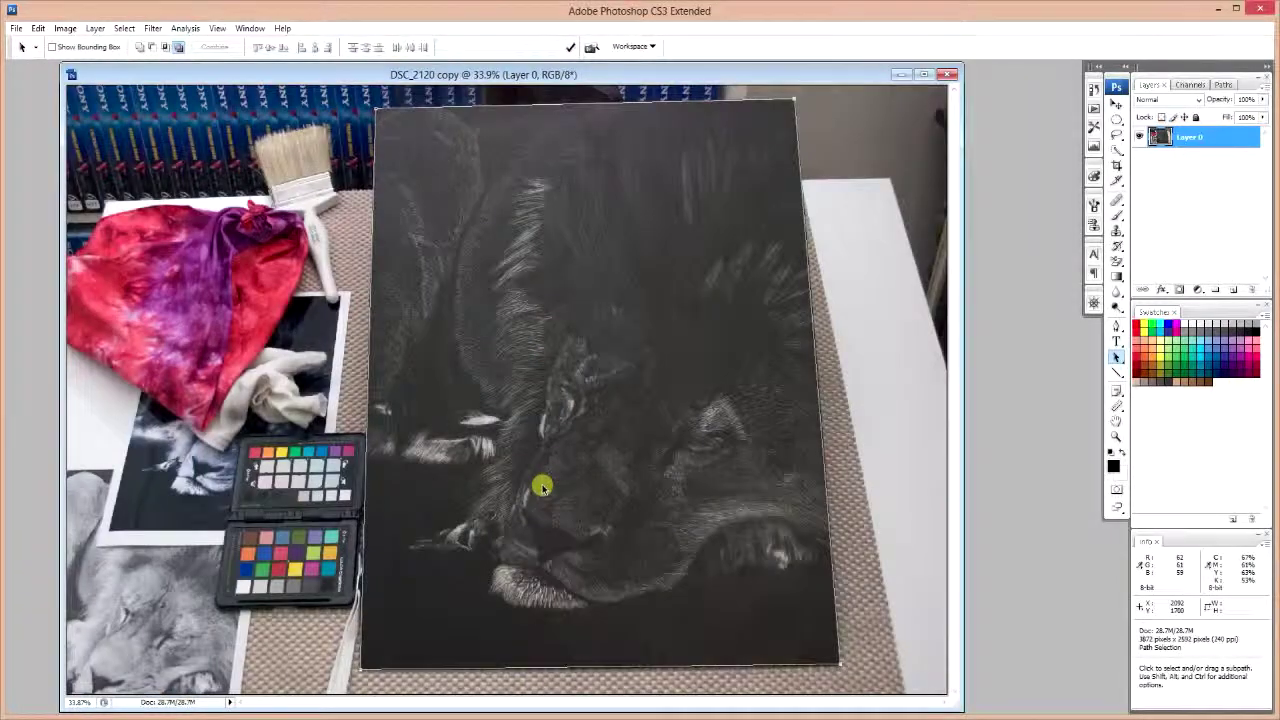
Load the Work Path as a selection, crop the image to it, and deselect
{"action": "left_click", "coordinate": [1228, 85]}
{"action": "left_click", "coordinate": [1200, 102]}
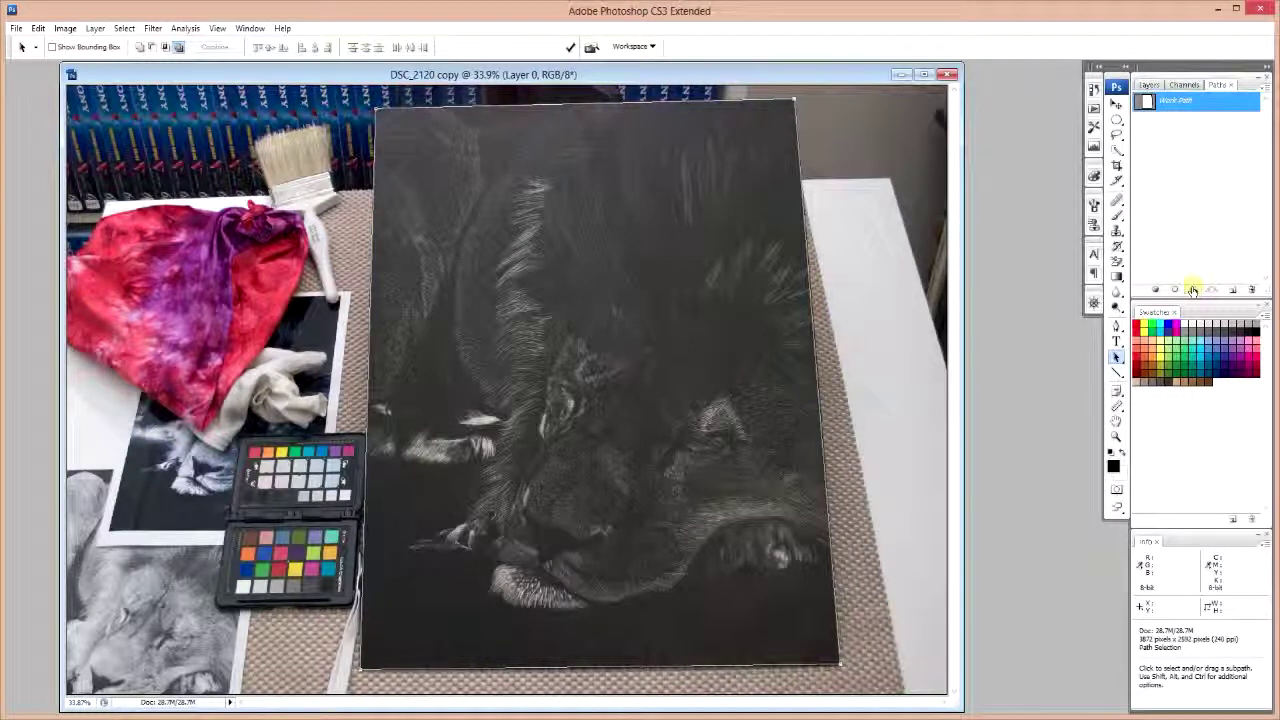
{"action": "left_click", "coordinate": [1193, 291]}
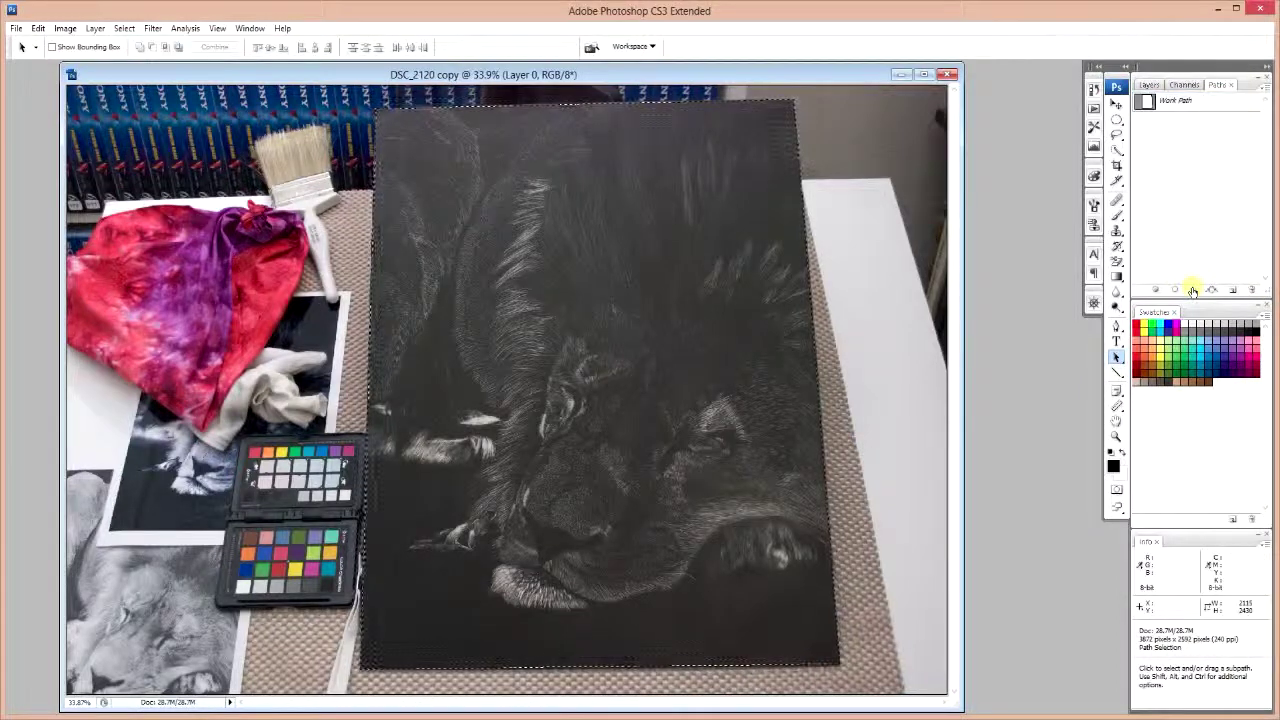
{"action": "left_click", "coordinate": [1148, 85]}
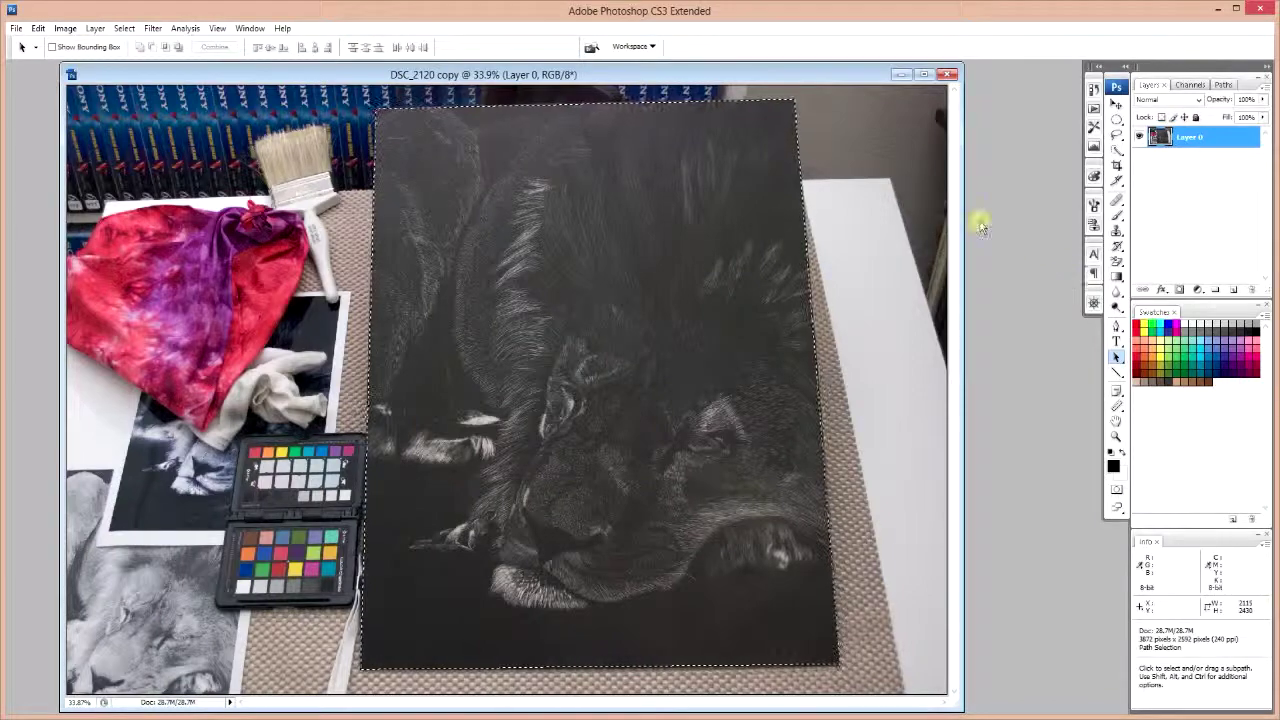
{"action": "left_click", "coordinate": [64, 28]}
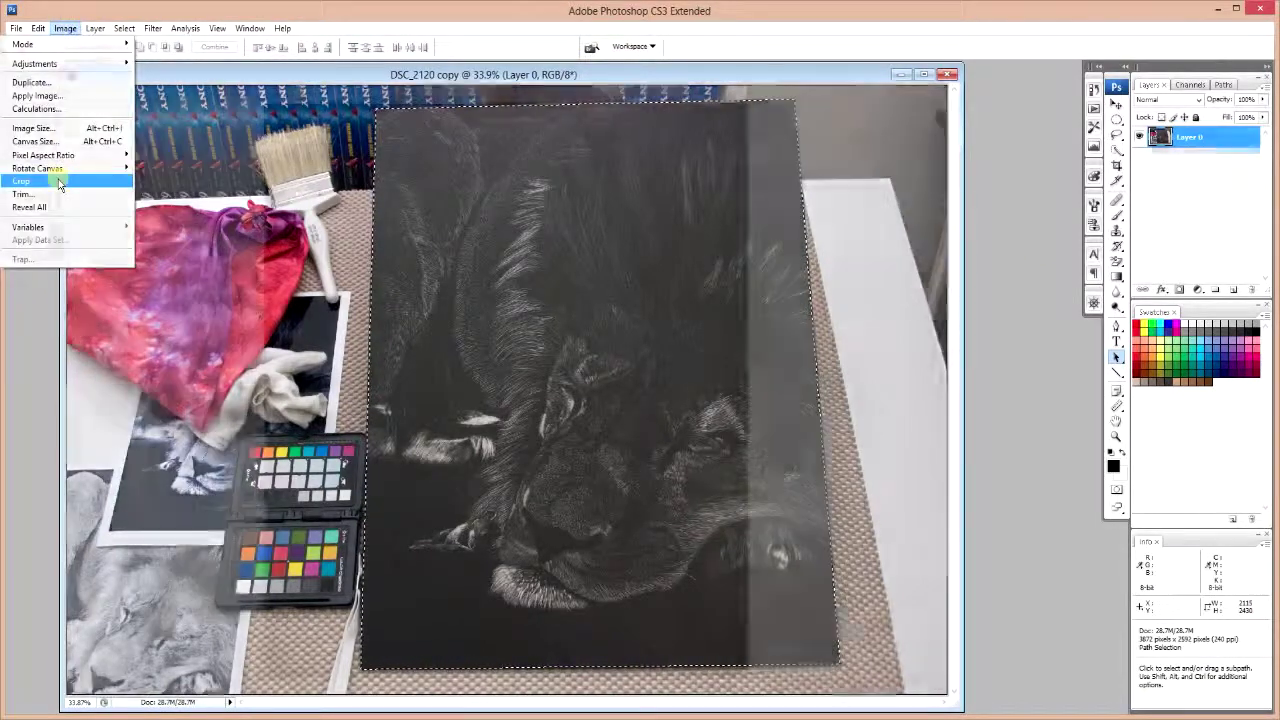
{"action": "left_click", "coordinate": [59, 184]}
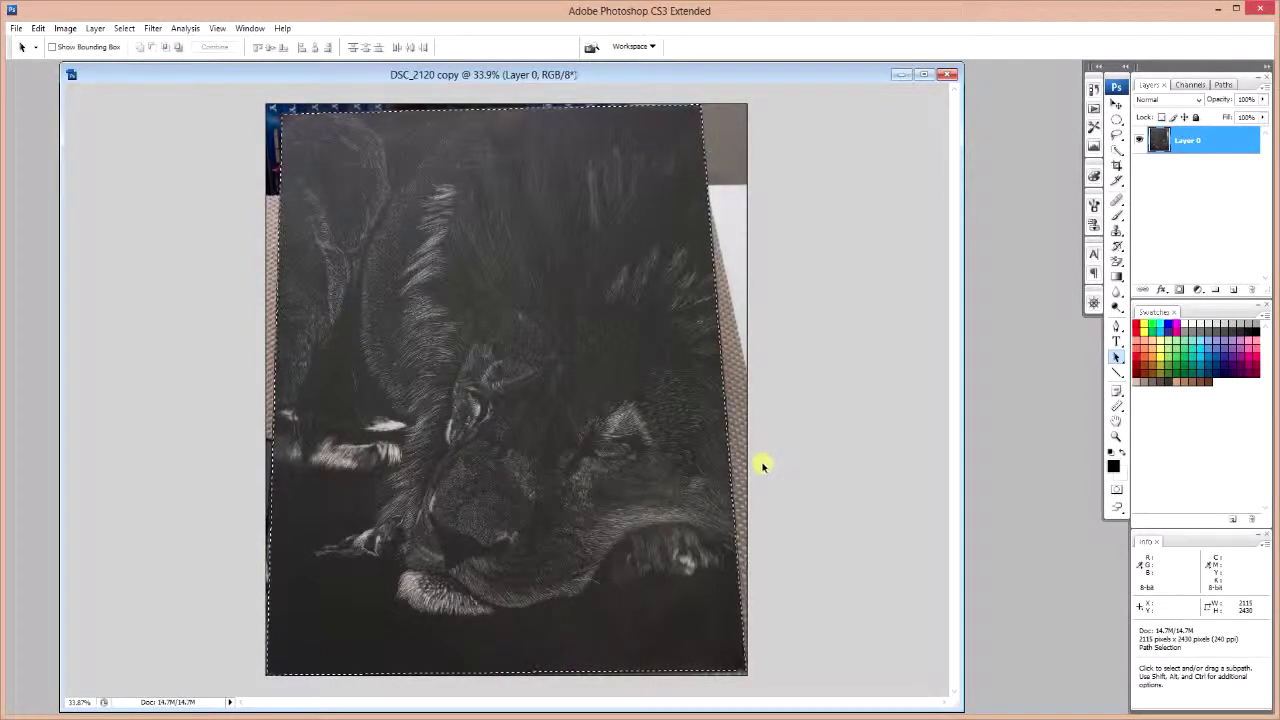
{"action": "key", "text": "ctrl+d"}
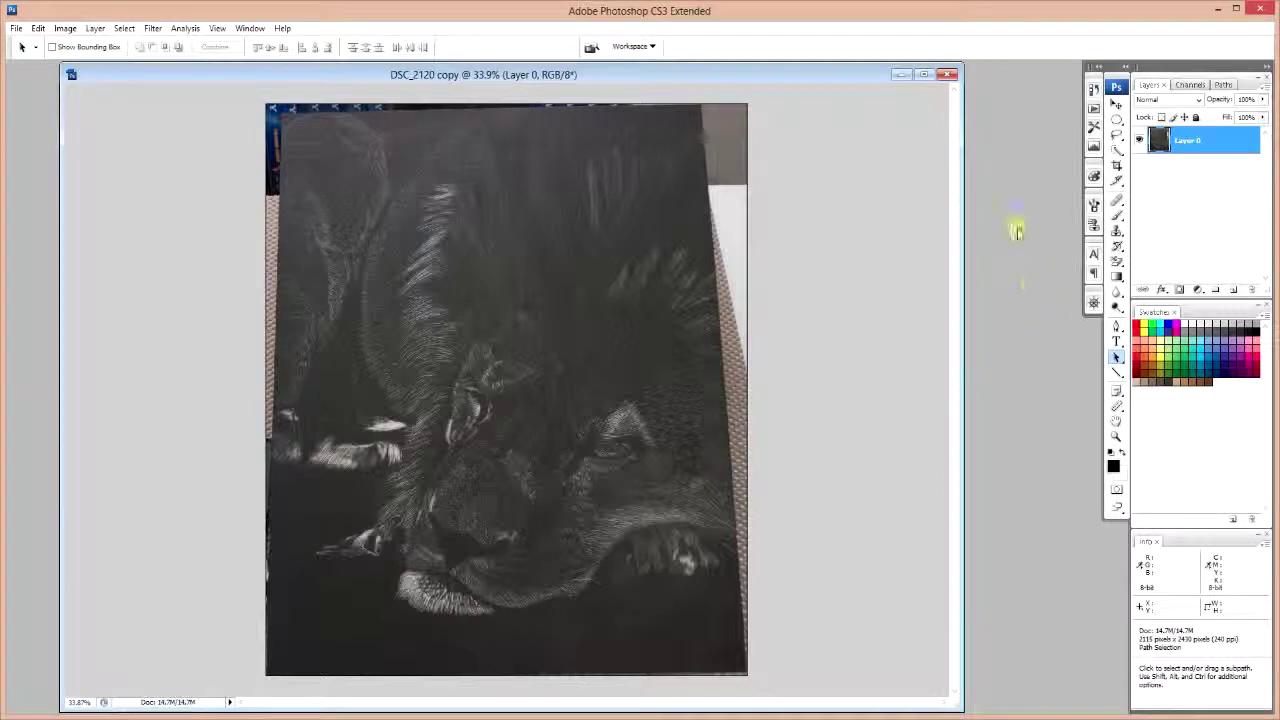
Set Image Size height to 20.2 inches with Resample Image off, giving 17.581 in at 120.297 ppi
{"action": "left_click", "coordinate": [68, 30]}
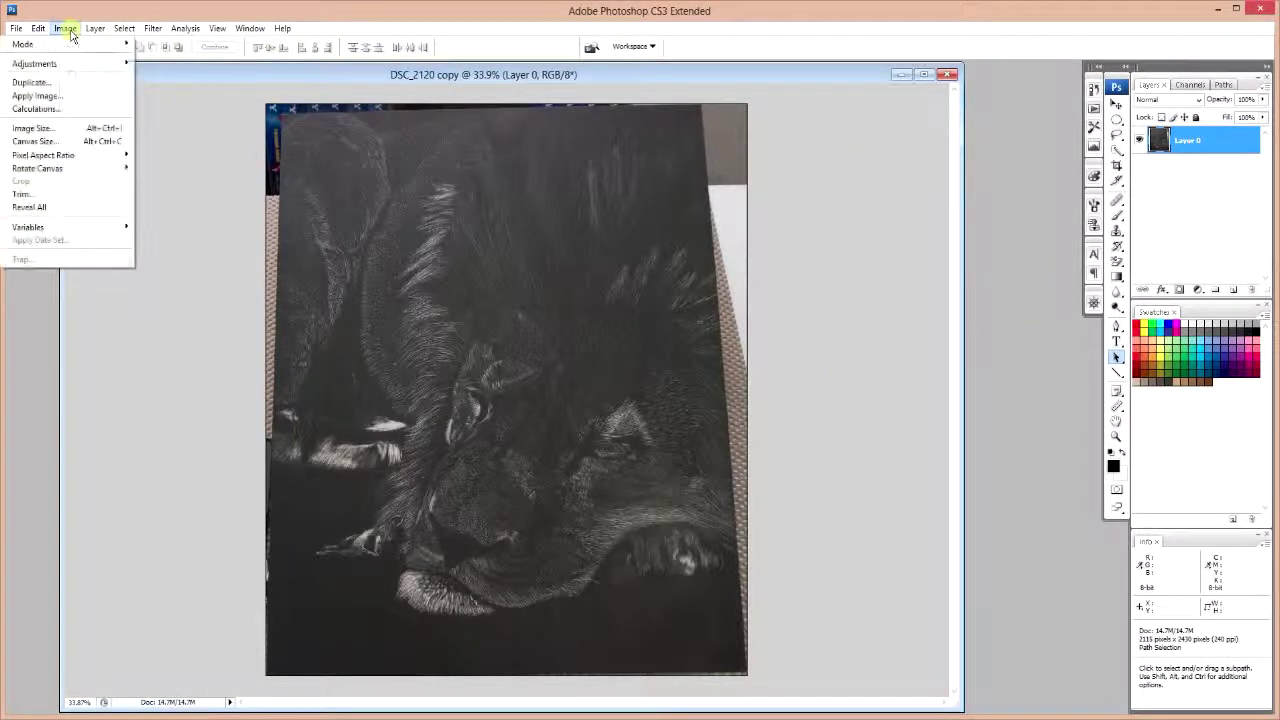
{"action": "mouse_move", "coordinate": [72, 45]}
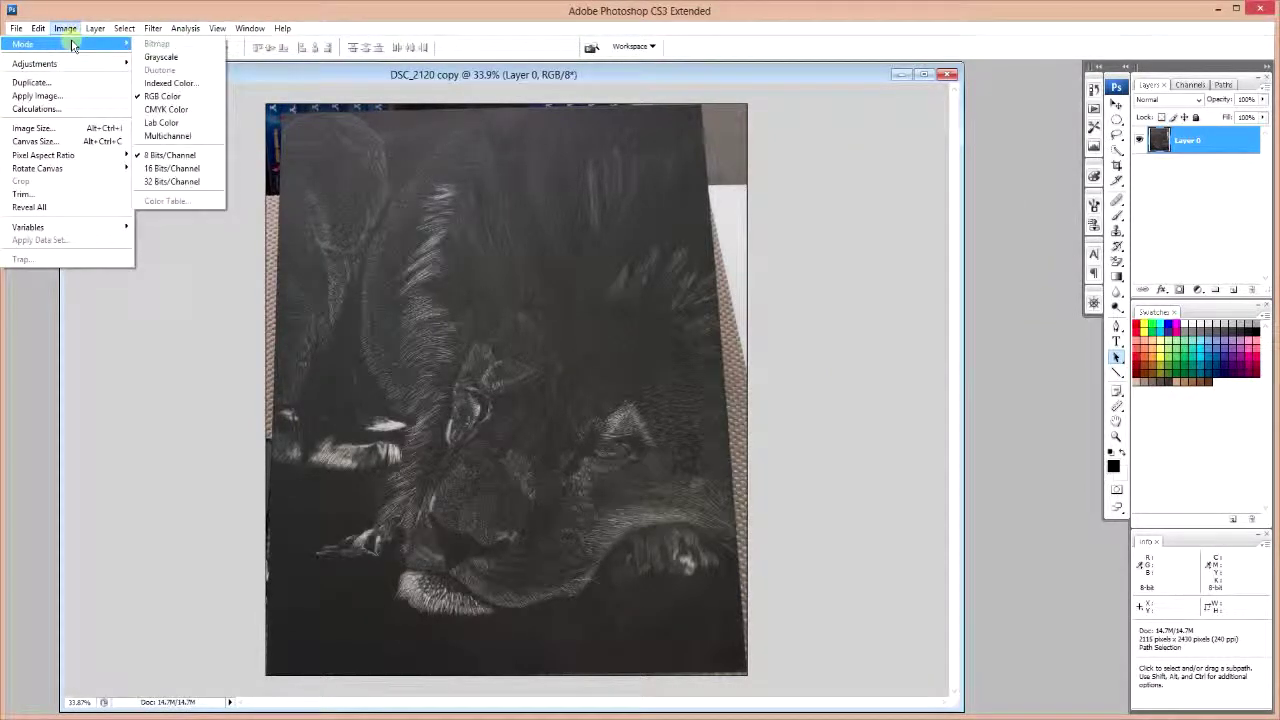
{"action": "left_click", "coordinate": [85, 130]}
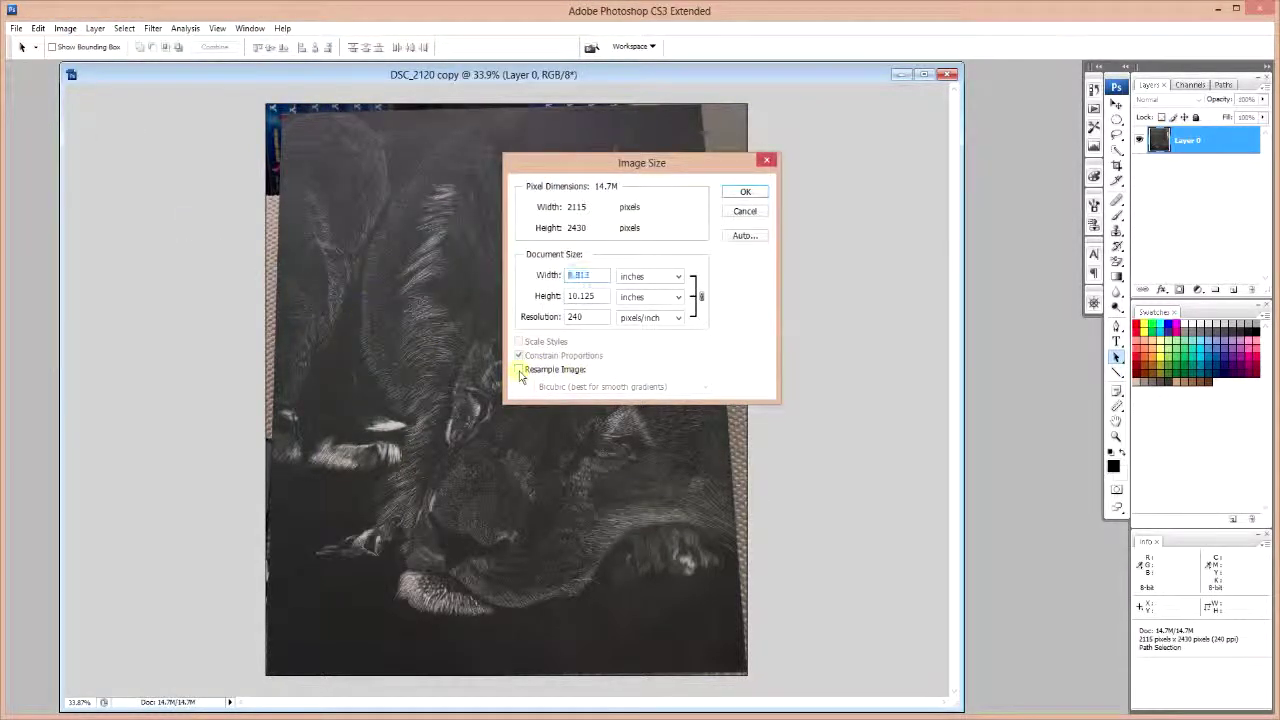
{"action": "left_click", "coordinate": [520, 372]}
{"action": "left_click", "coordinate": [518, 370]}
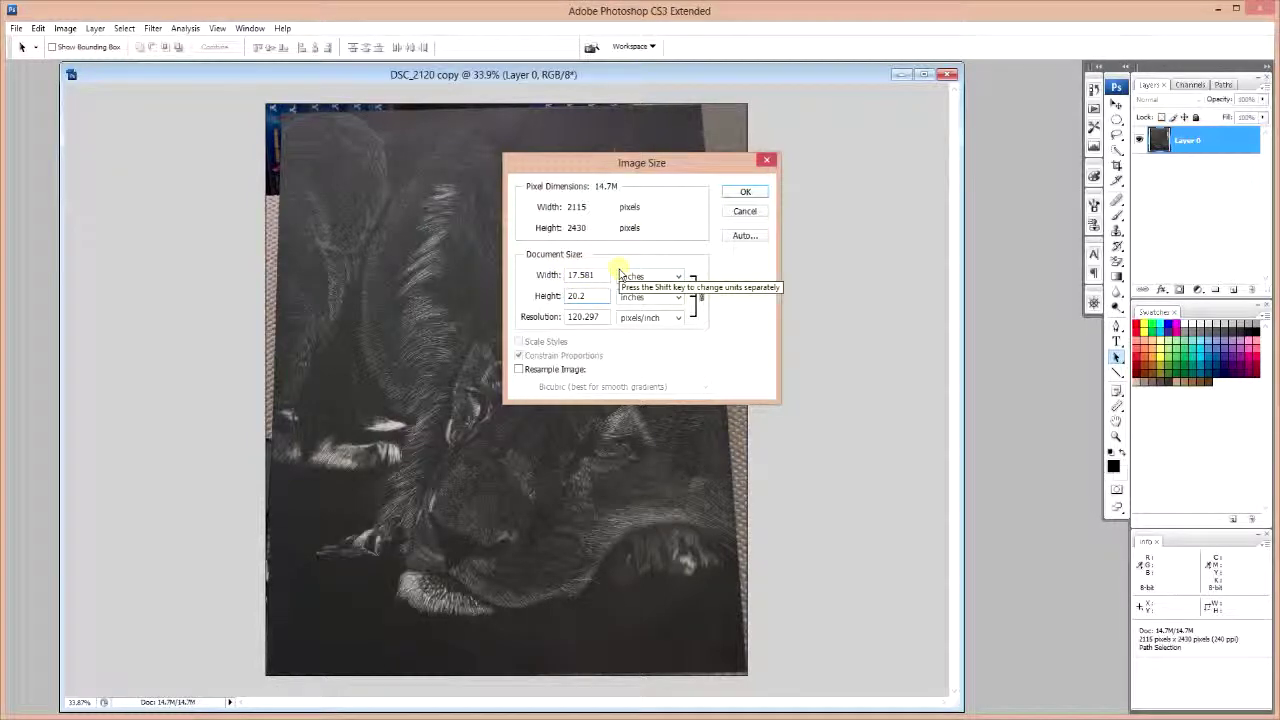
{"action": "left_click", "coordinate": [741, 191]}
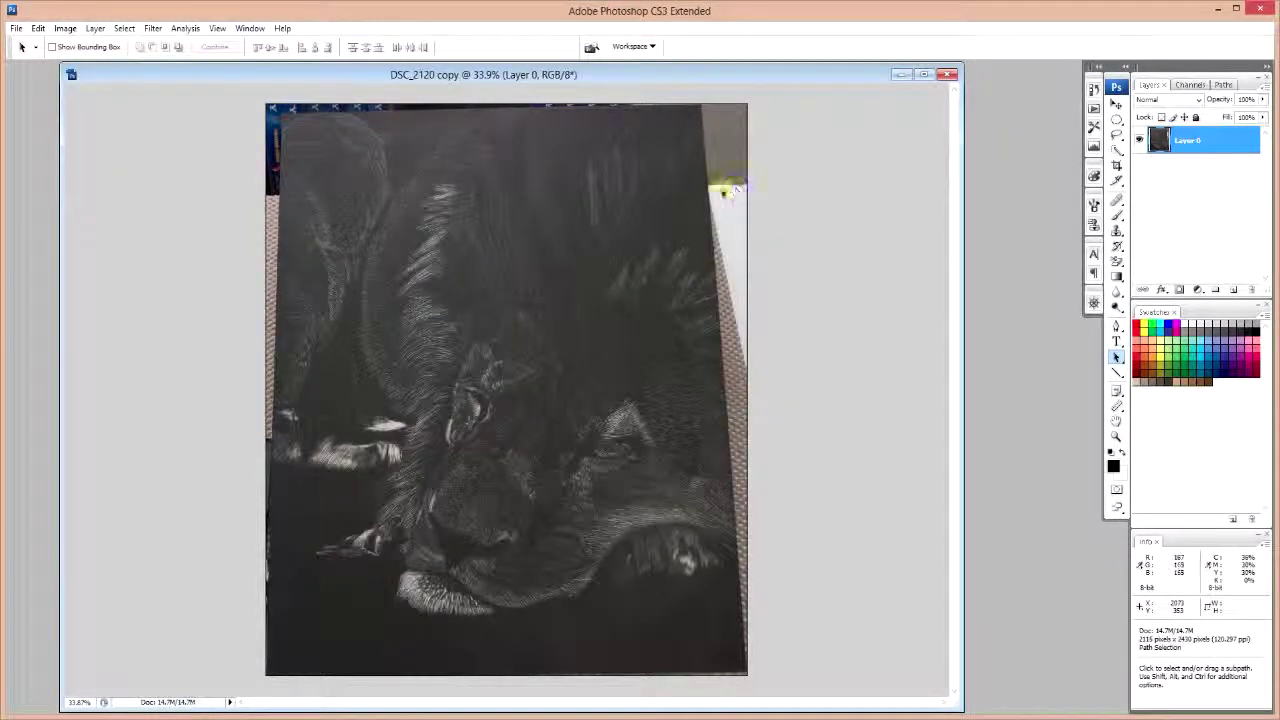
Add a vertical guide near the right edge and a horizontal guide at 20 inches
{"action": "left_click", "coordinate": [215, 28]}
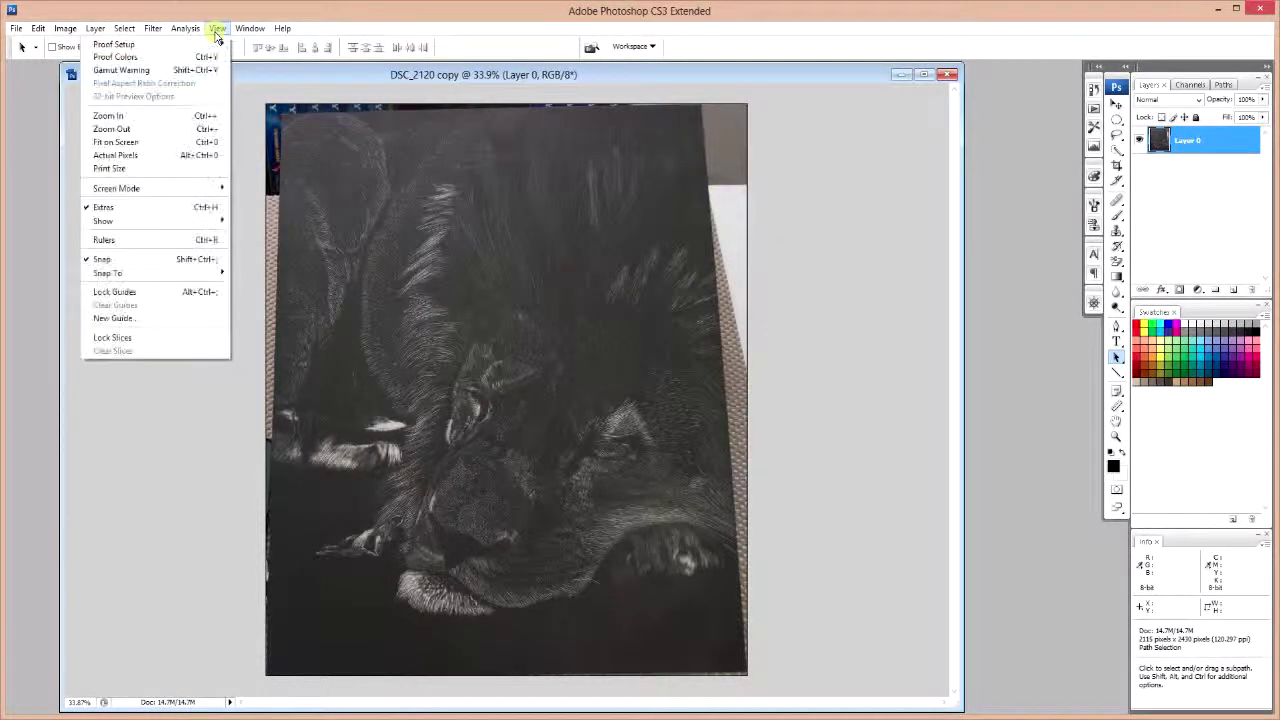
{"action": "left_click", "coordinate": [171, 318]}
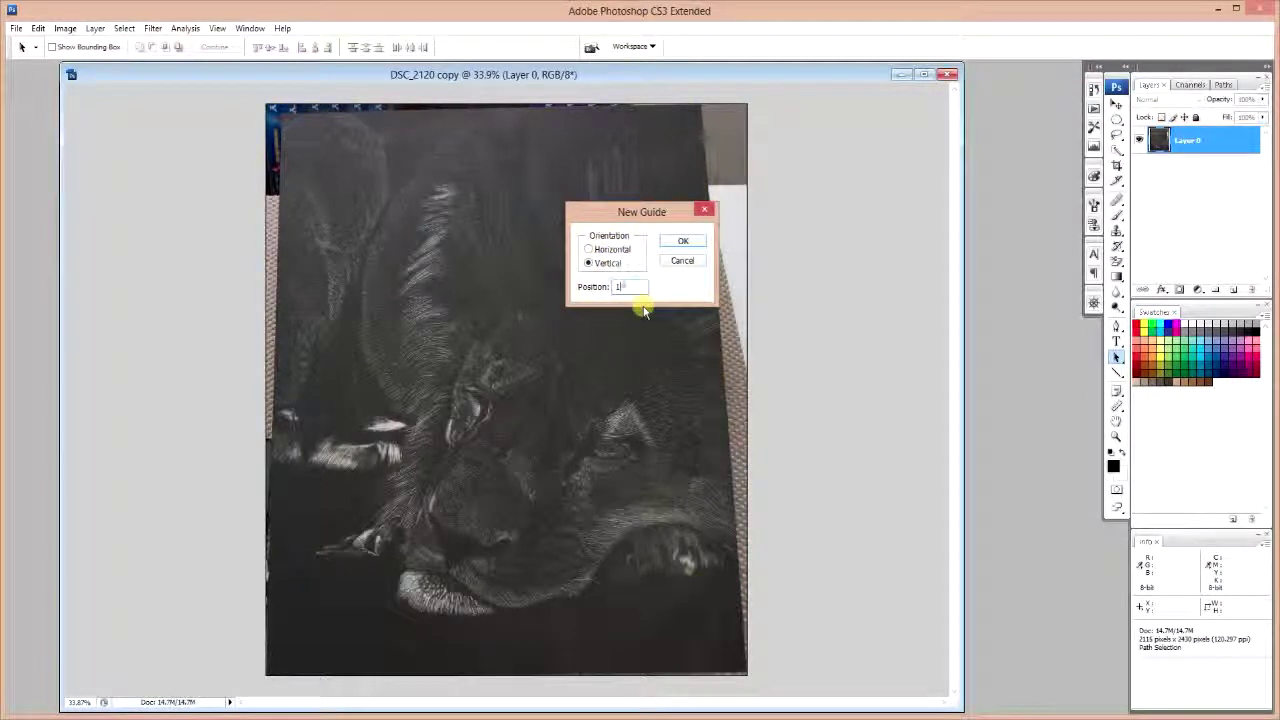
{"action": "left_click", "coordinate": [683, 241]}
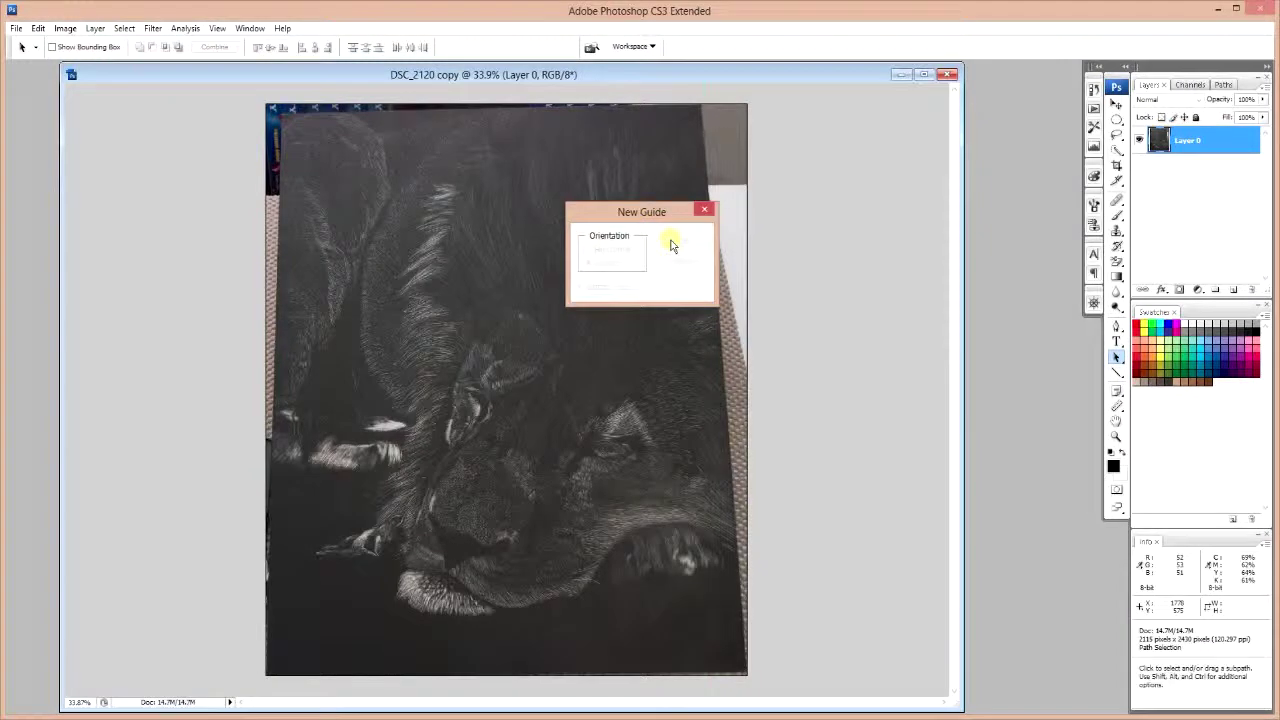
{"action": "left_click", "coordinate": [217, 28]}
{"action": "left_click", "coordinate": [214, 318]}
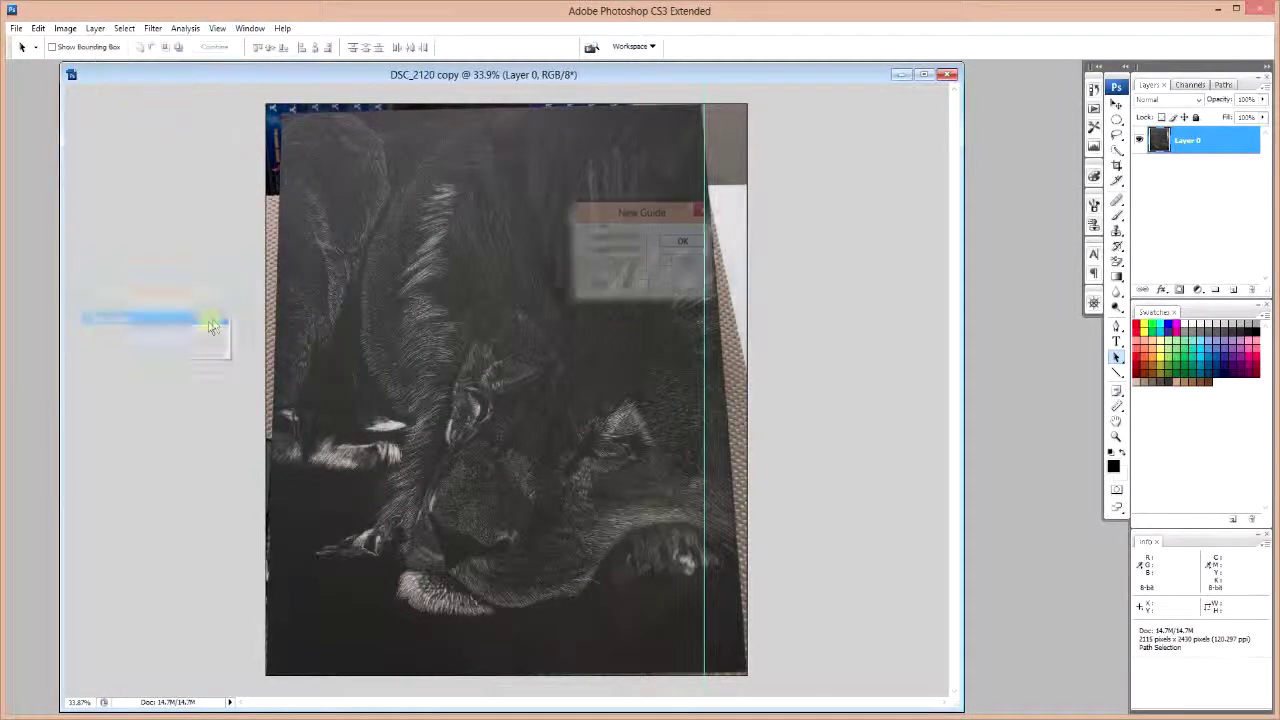
{"action": "left_click", "coordinate": [621, 249]}
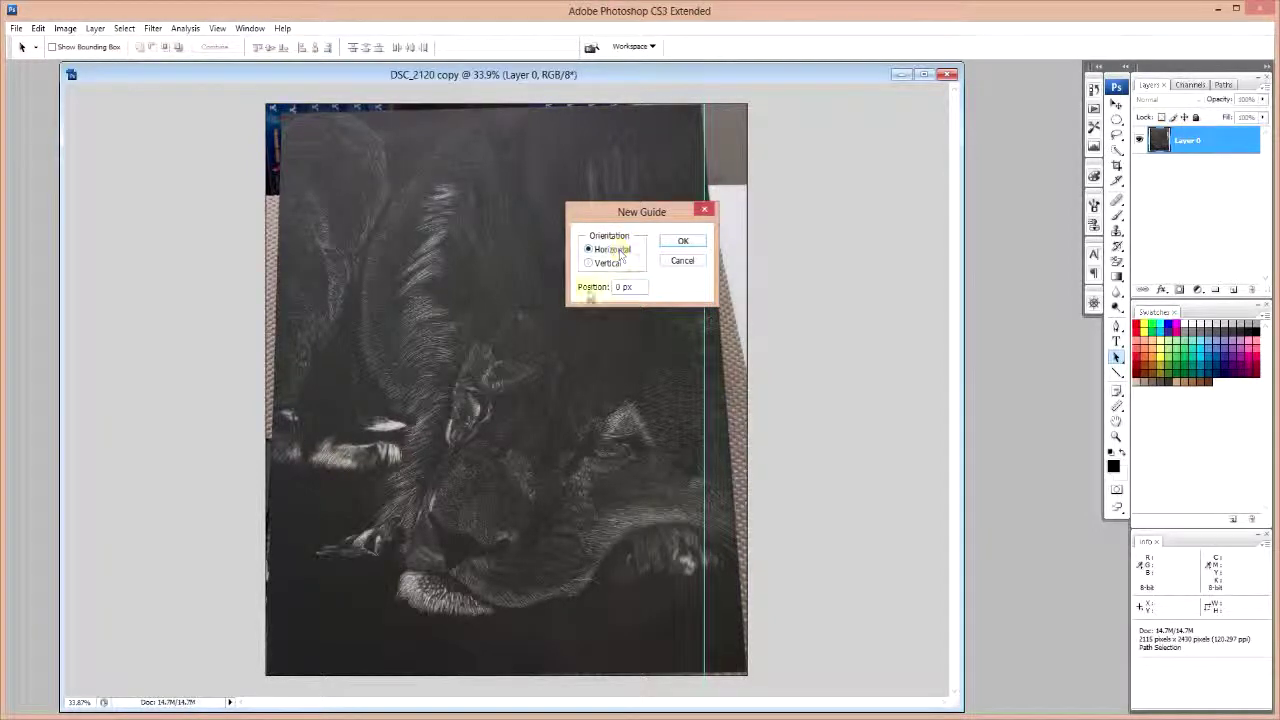
{"action": "left_click", "coordinate": [580, 290]}
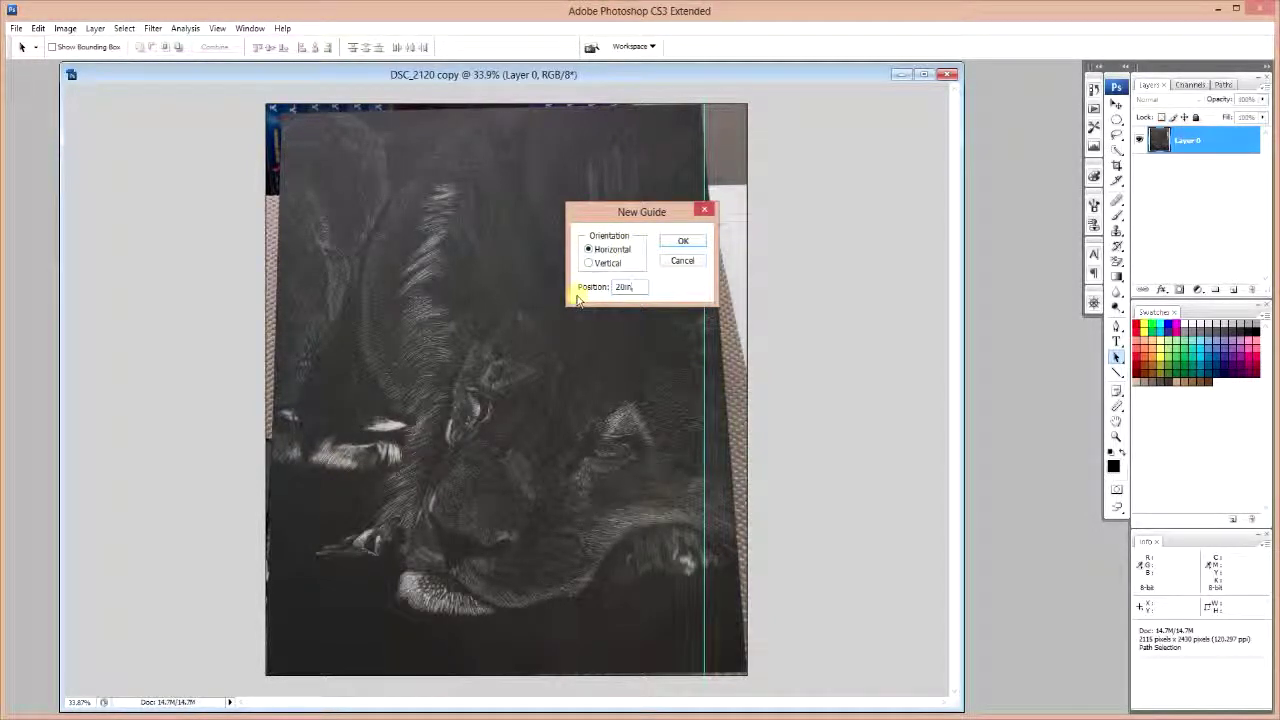
{"action": "left_click", "coordinate": [684, 243]}
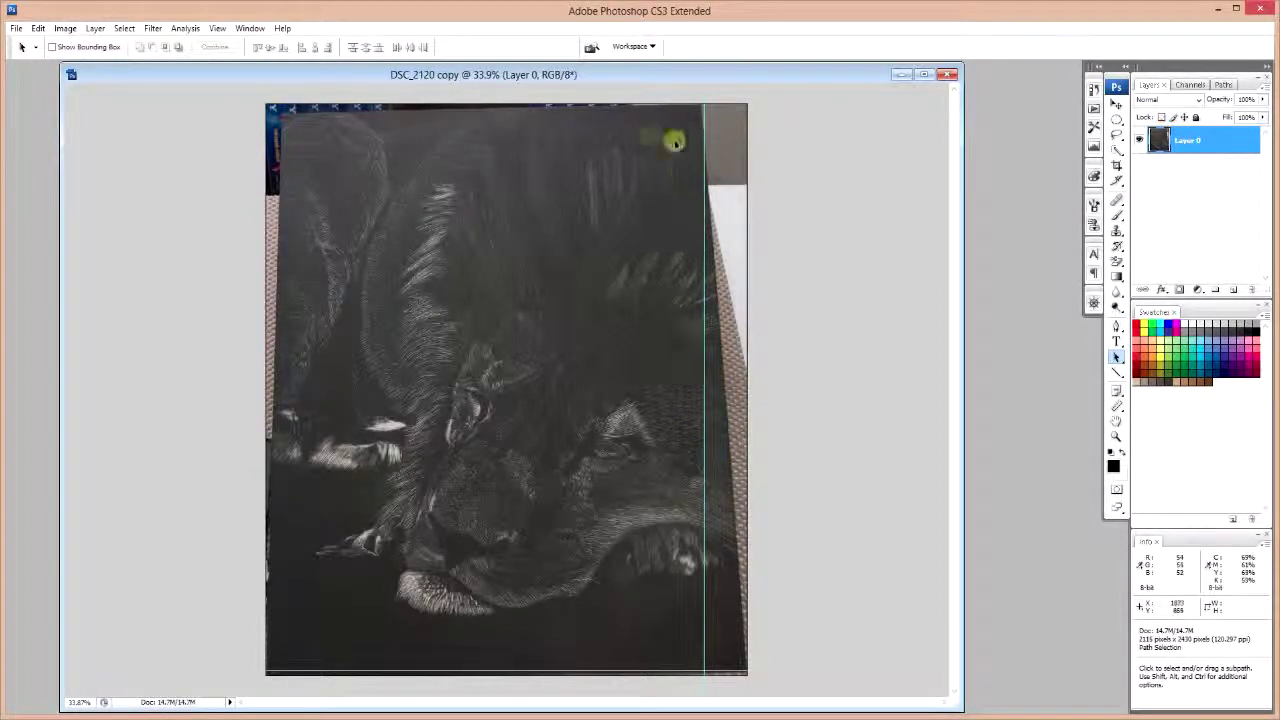
{"action": "left_click", "coordinate": [216, 28]}
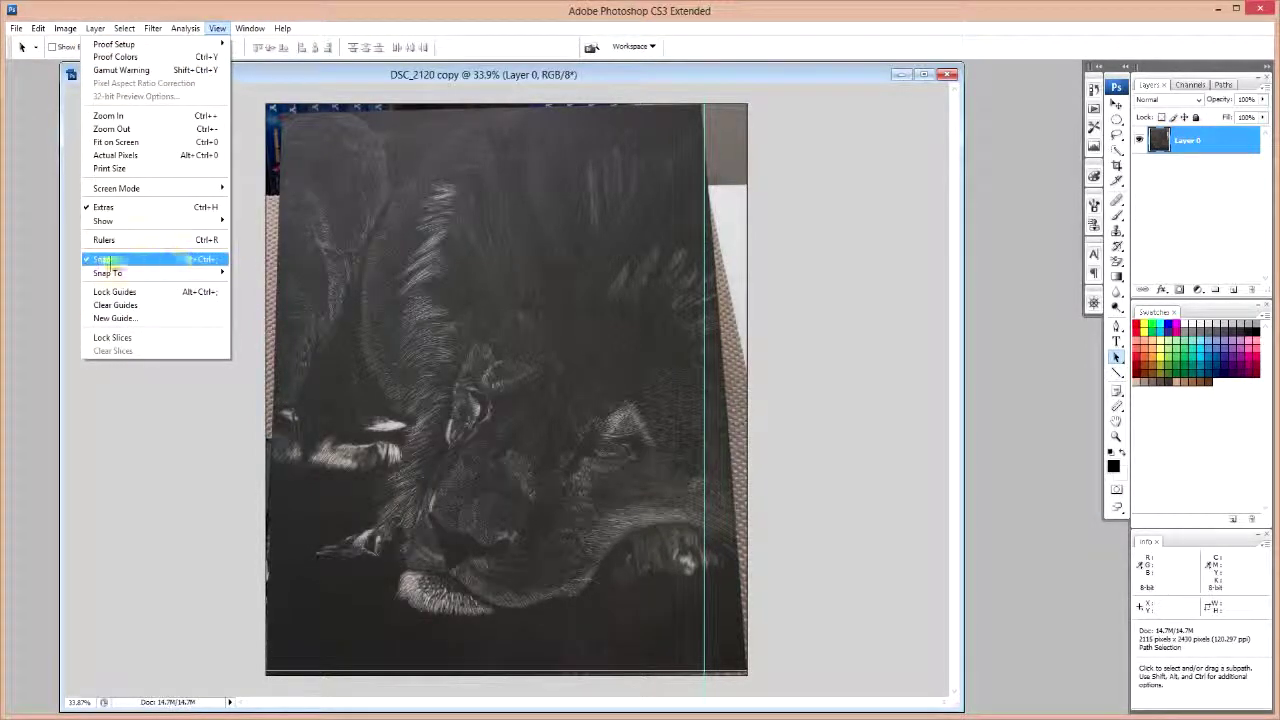
{"action": "mouse_move", "coordinate": [104, 272]}
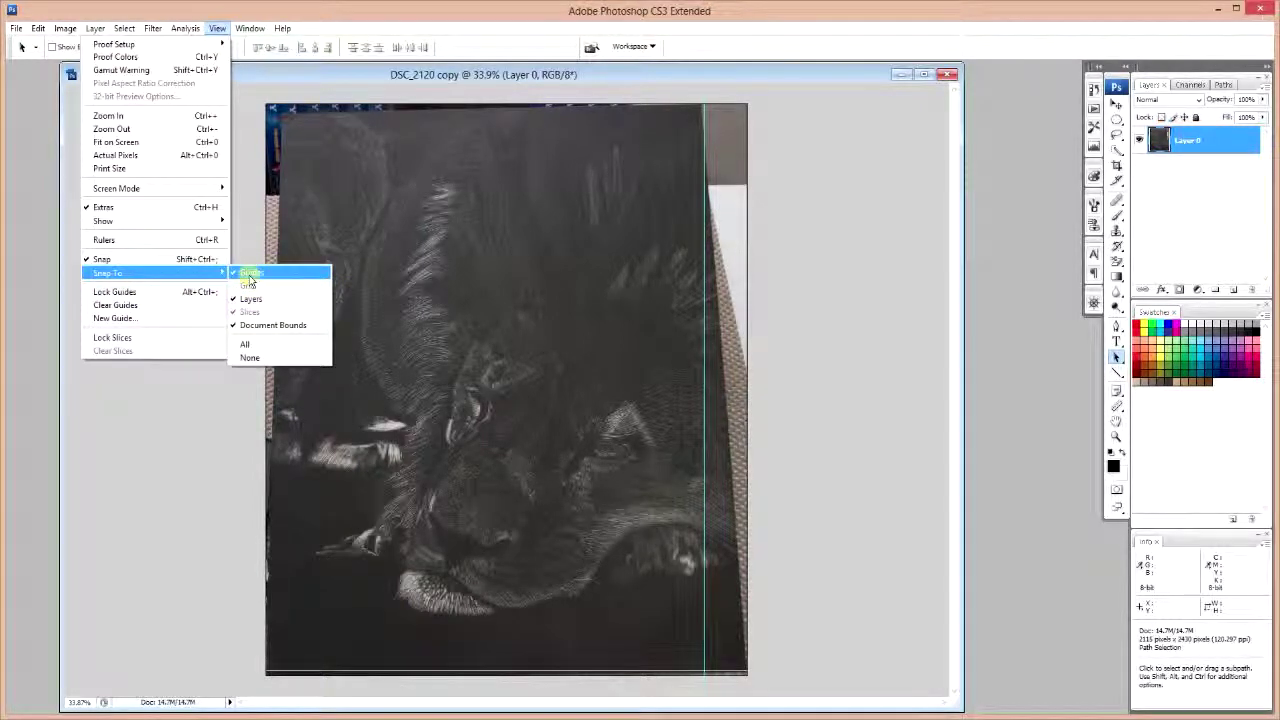
{"action": "left_click", "coordinate": [860, 233]}
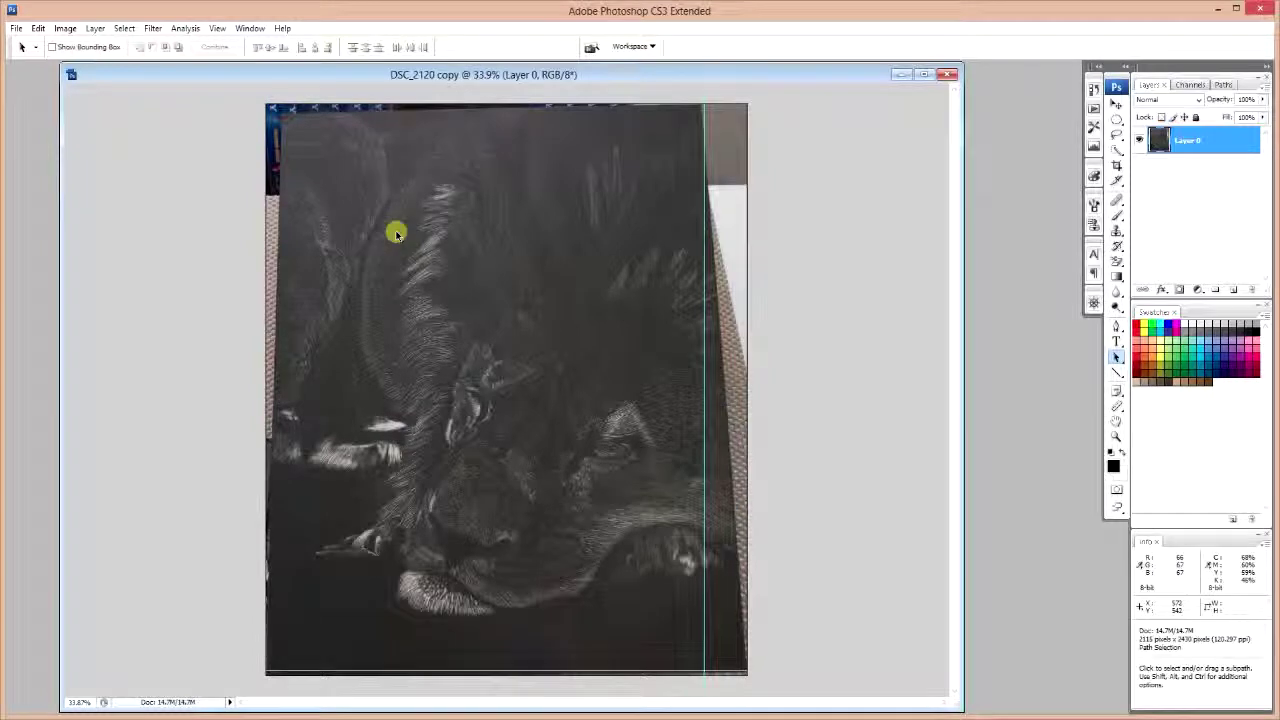
{"action": "left_click", "coordinate": [65, 28]}
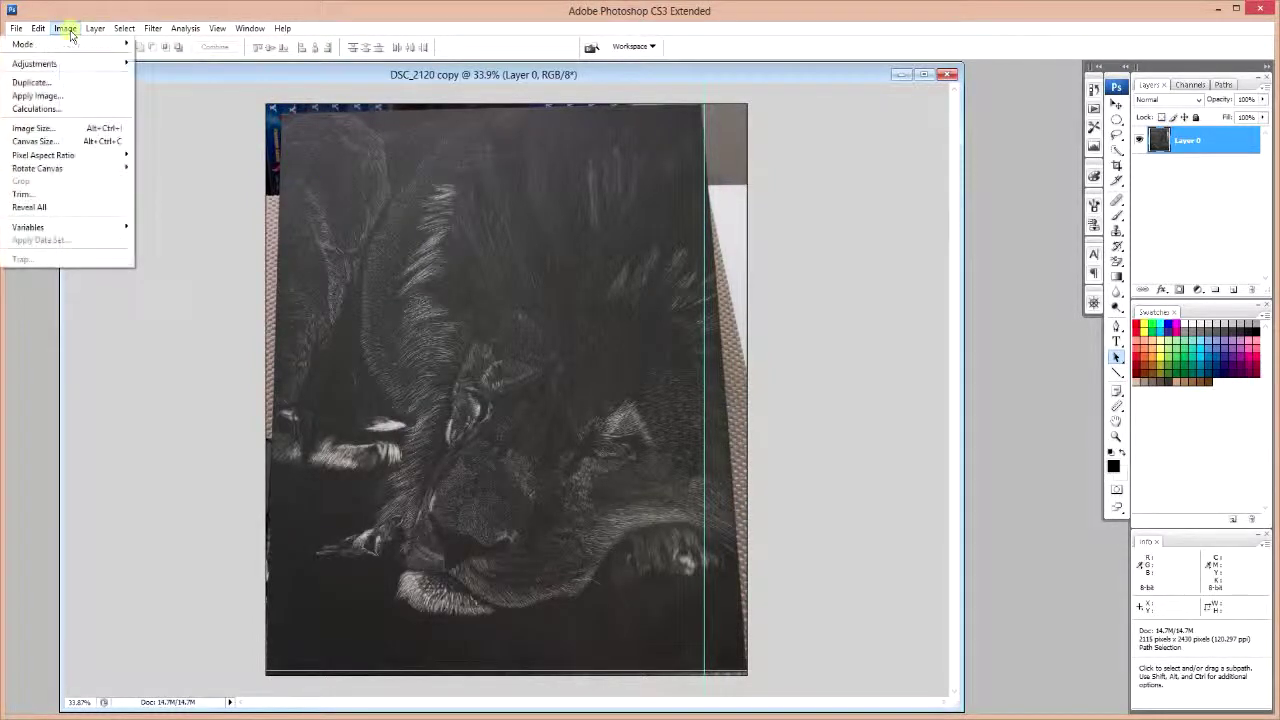
Skew the photo, pulling the top corners outward and lifting the bottom-left corner toward the guides
{"action": "mouse_move", "coordinate": [38, 28]}
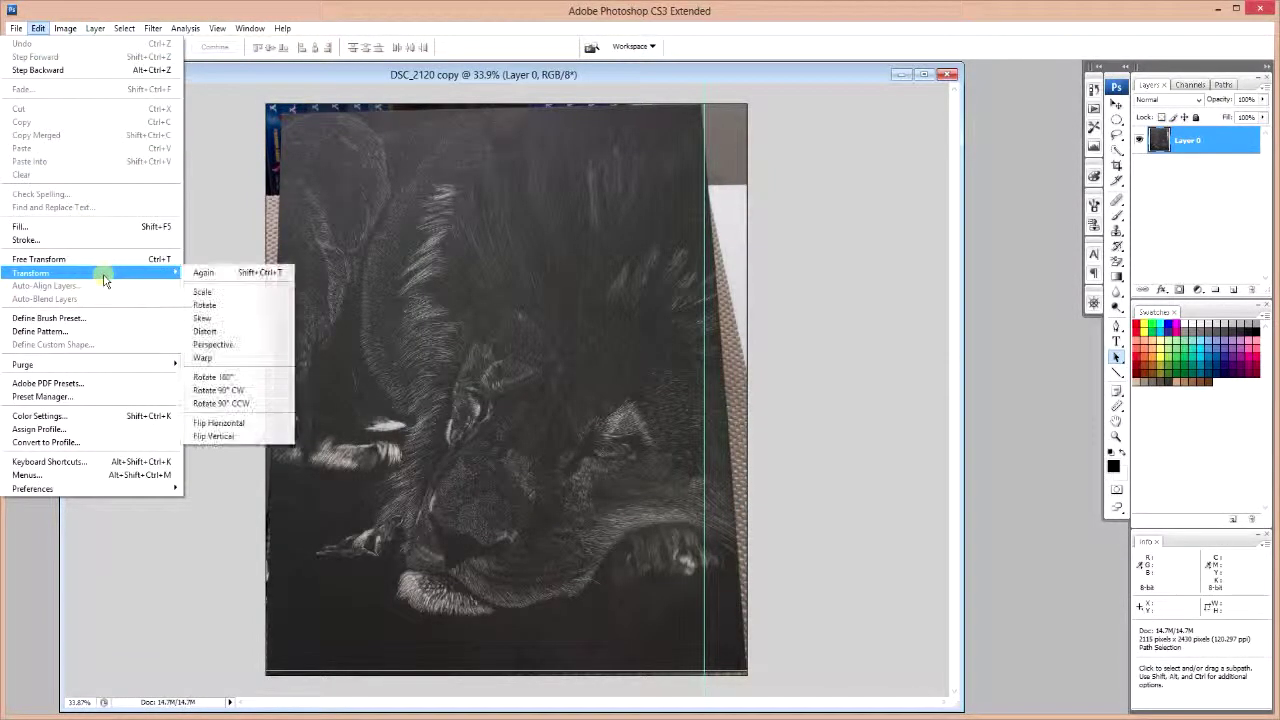
{"action": "left_click", "coordinate": [231, 320]}
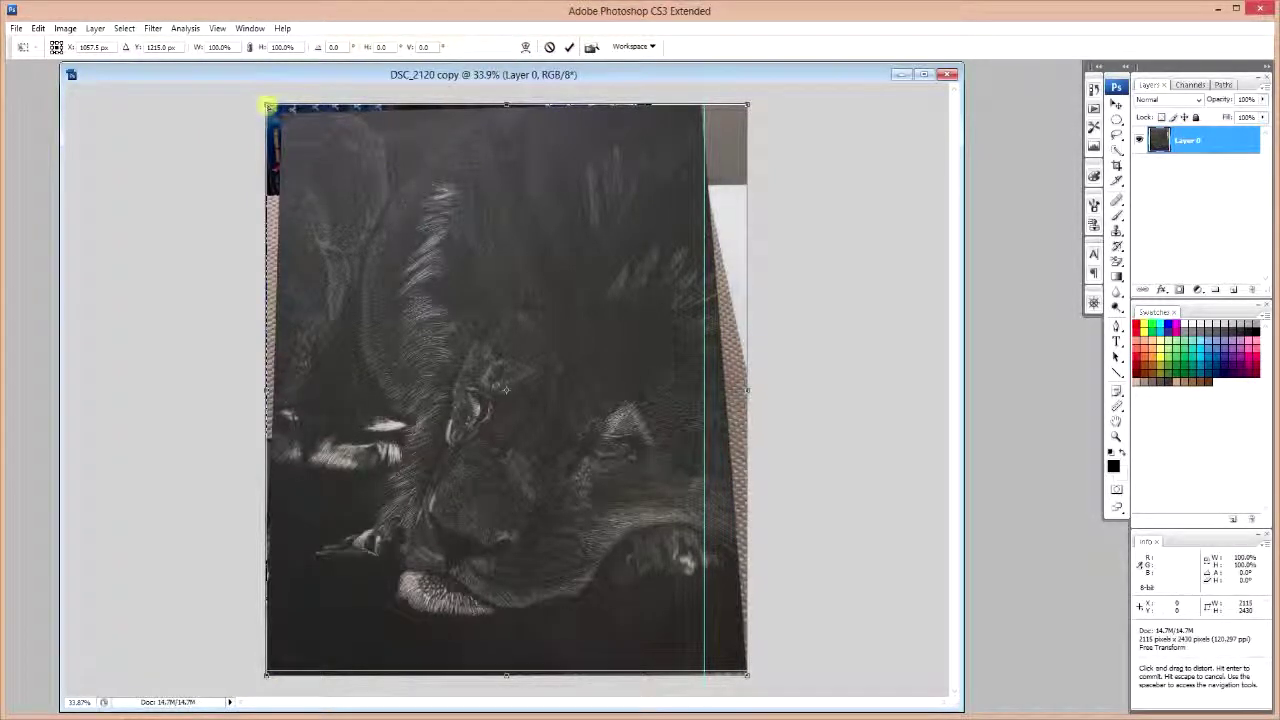
{"action": "mouse_move", "coordinate": [270, 107]}
{"action": "left_mouse_down"}
{"action": "mouse_move", "coordinate": [224, 110]}
{"action": "mouse_move", "coordinate": [269, 108]}
{"action": "mouse_move", "coordinate": [263, 87]}
{"action": "mouse_move", "coordinate": [270, 136]}
{"action": "mouse_move", "coordinate": [258, 114]}
{"action": "mouse_move", "coordinate": [275, 122]}
{"action": "mouse_move", "coordinate": [271, 107]}
{"action": "mouse_move", "coordinate": [254, 108]}
{"action": "left_mouse_up"}
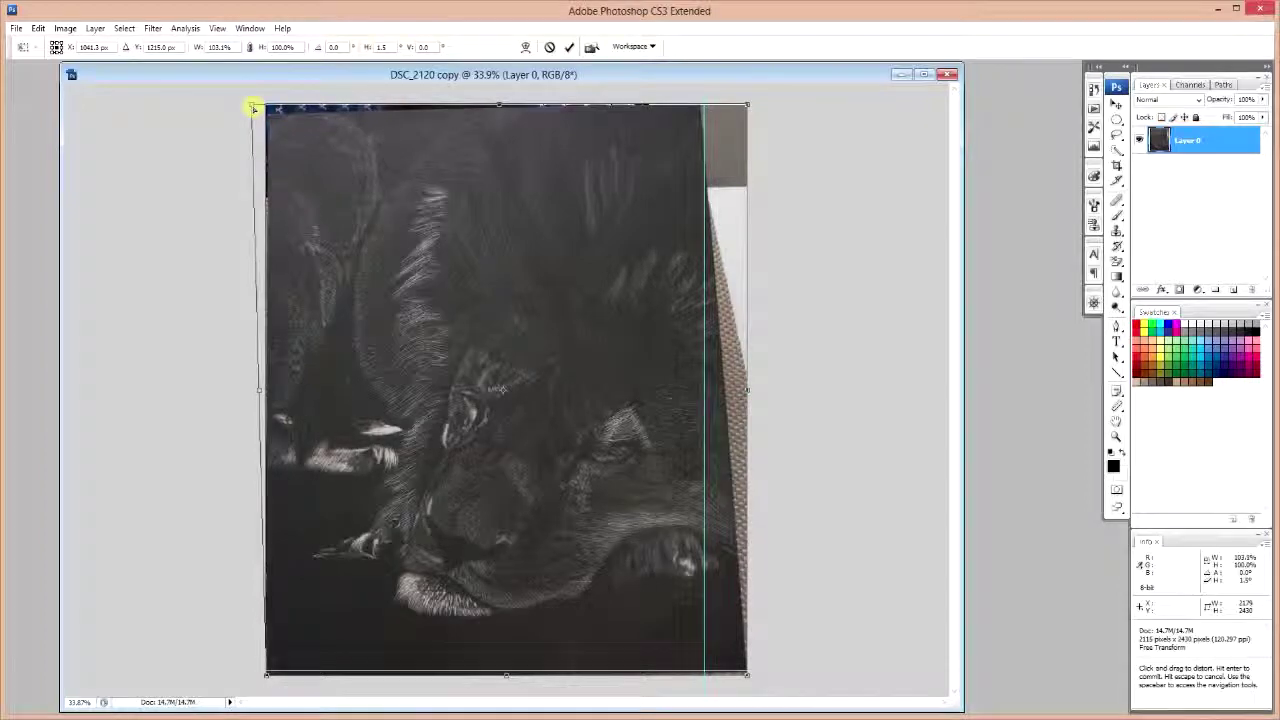
{"action": "scroll", "coordinate": [257, 149], "scroll_direction": "up", "scroll_amount": 3}
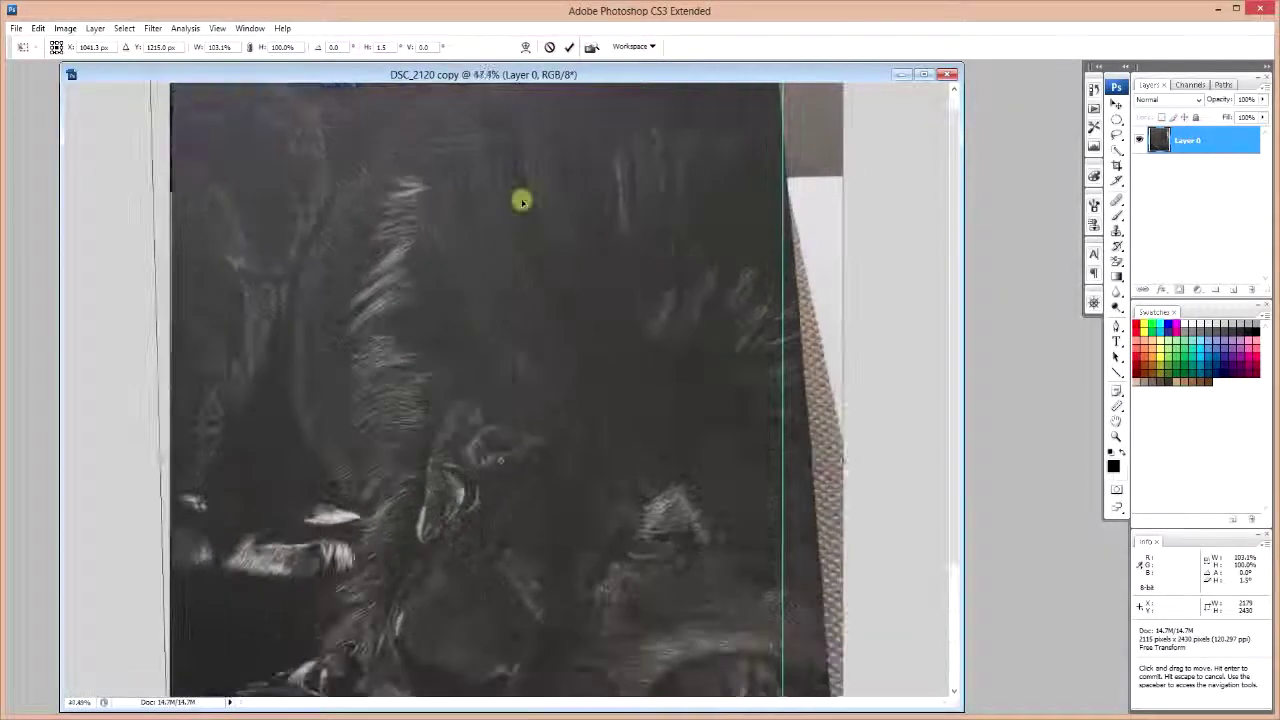
{"action": "left_click_drag", "start_coordinate": [951, 220], "coordinate": [951, 209]}
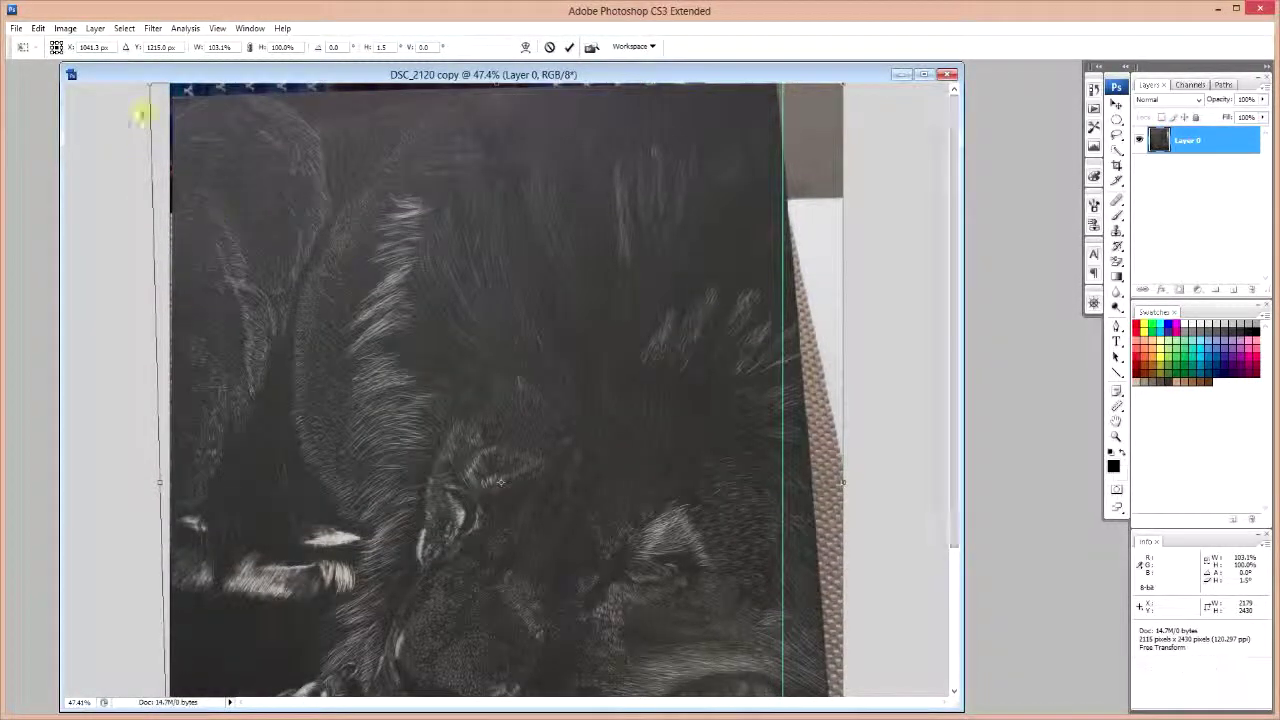
{"action": "left_click_drag", "start_coordinate": [152, 88], "coordinate": [147, 86]}
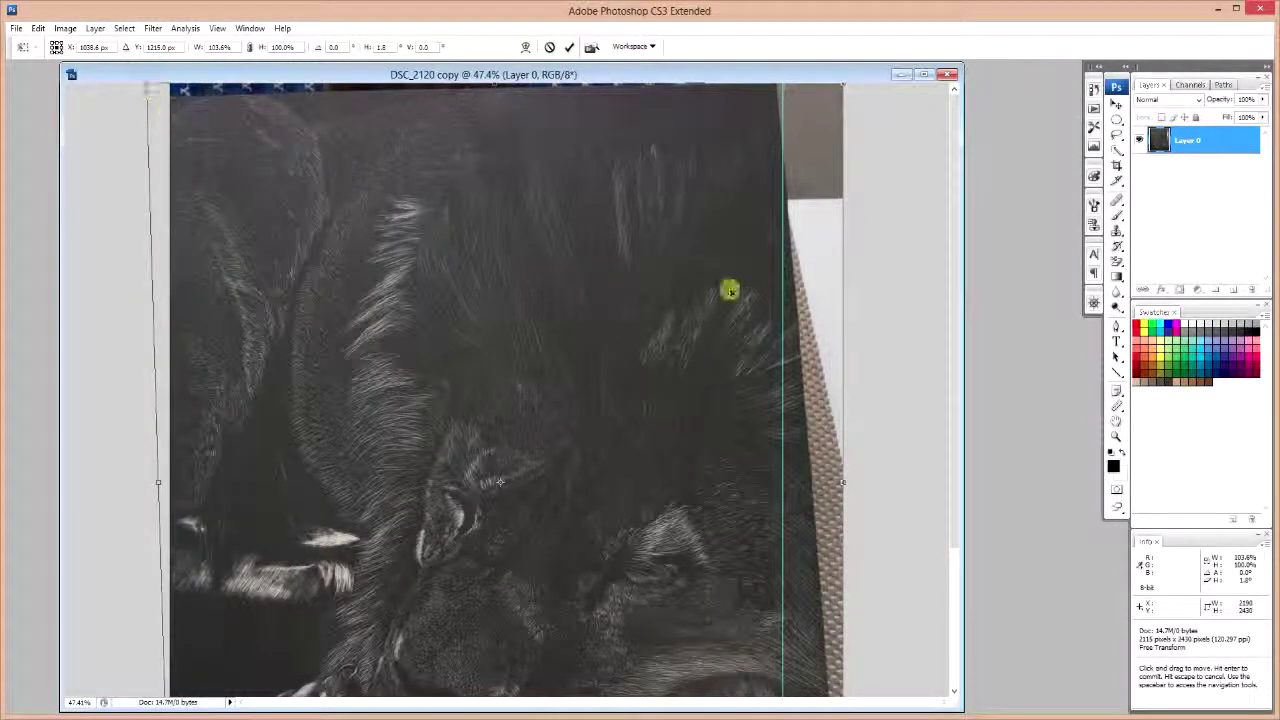
{"action": "scroll", "coordinate": [770, 260], "scroll_direction": "down", "scroll_amount": 4}
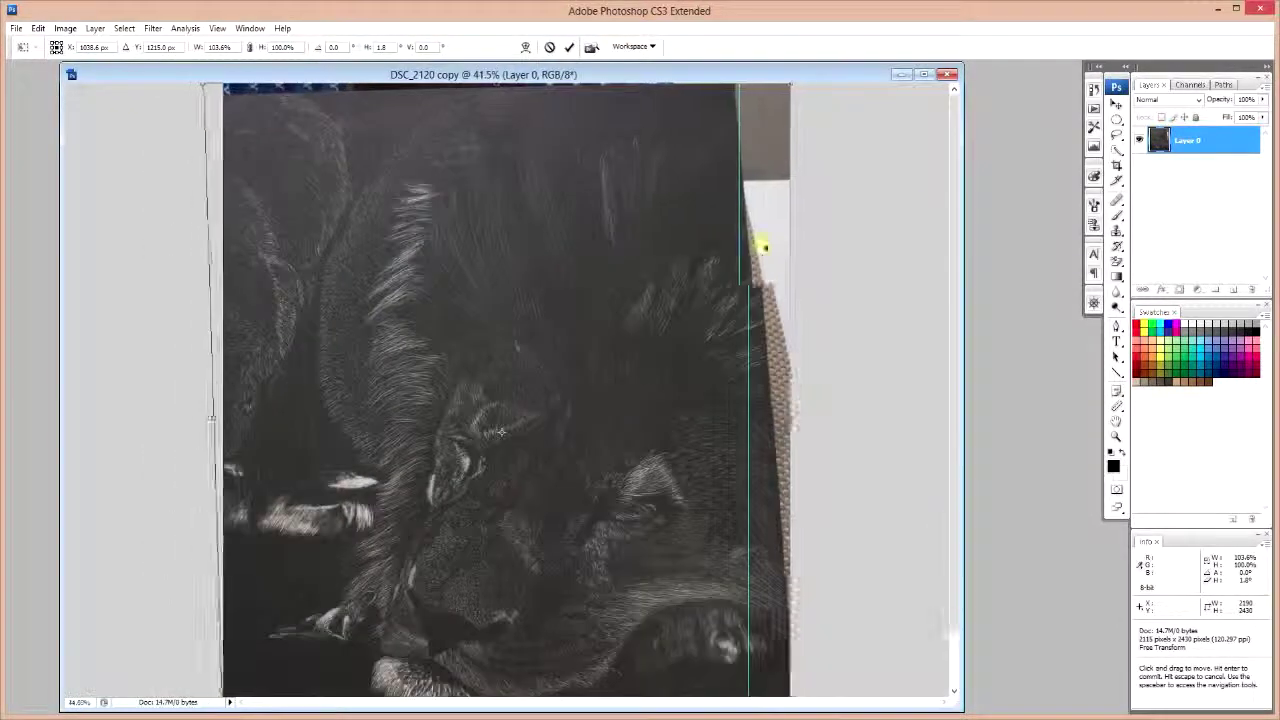
{"action": "left_click_drag", "start_coordinate": [247, 108], "coordinate": [247, 92]}
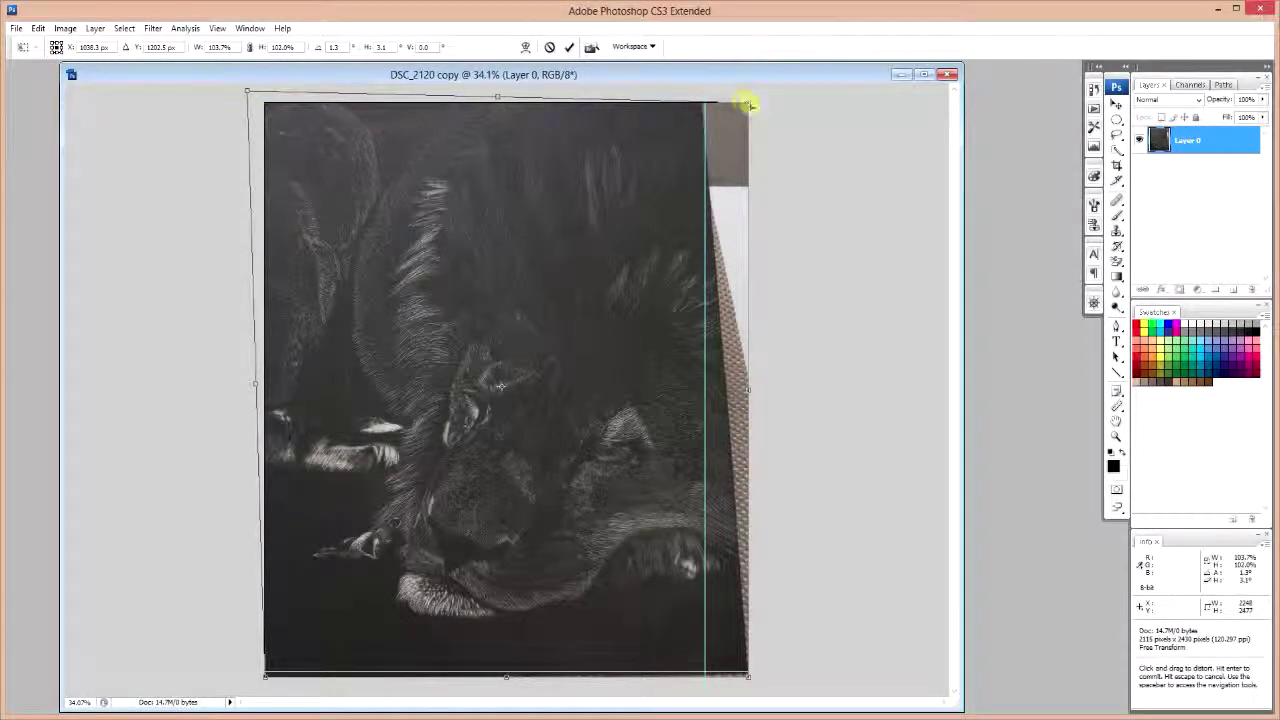
{"action": "left_click_drag", "start_coordinate": [749, 105], "coordinate": [753, 107]}
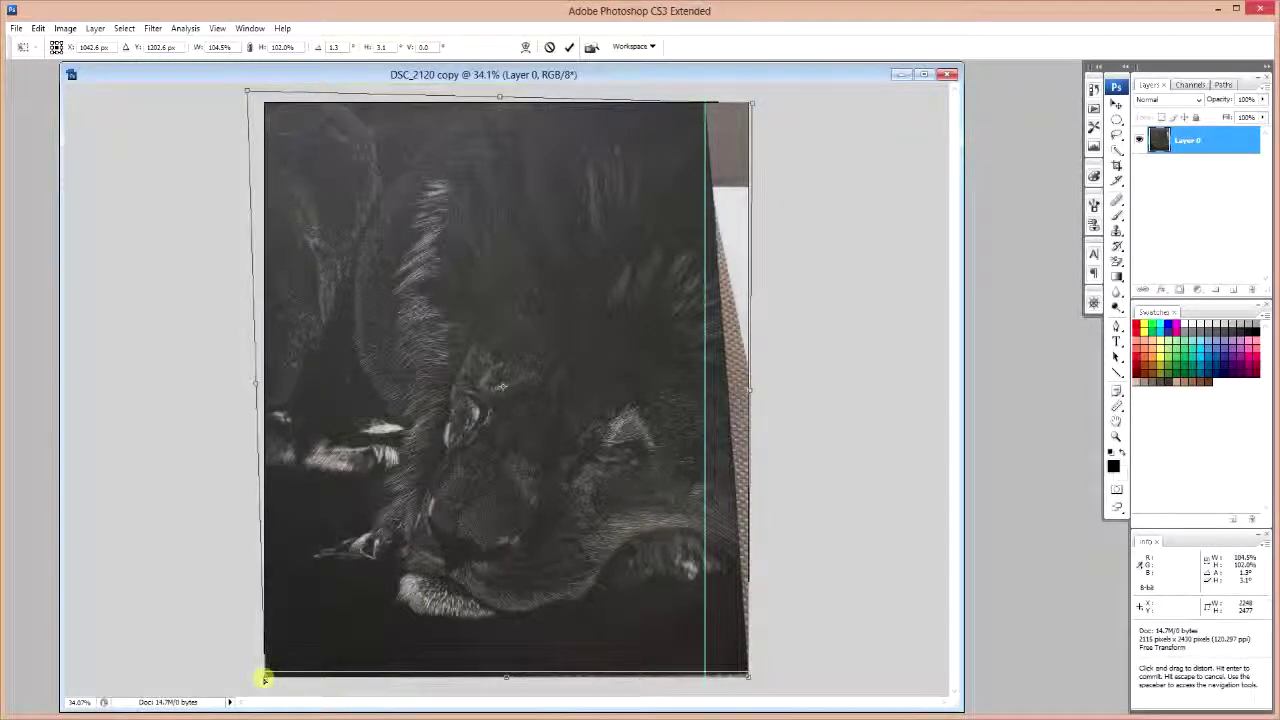
{"action": "left_click_drag", "start_coordinate": [265, 679], "coordinate": [263, 671]}
Nudge the bottom-left corner and pull the bottom-right corner onto the guides, then commit the distortion
{"action": "key", "text": "ctrl+plus"}
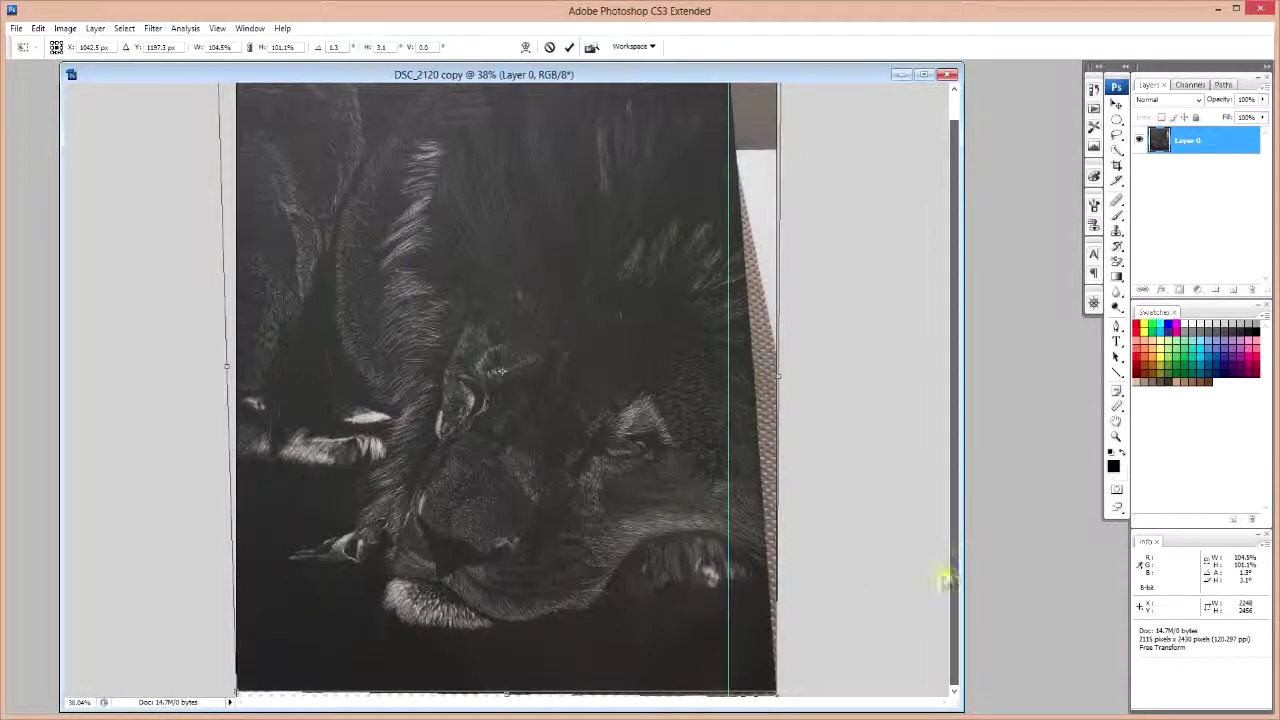
{"action": "left_click_drag", "start_coordinate": [234, 694], "coordinate": [237, 688]}
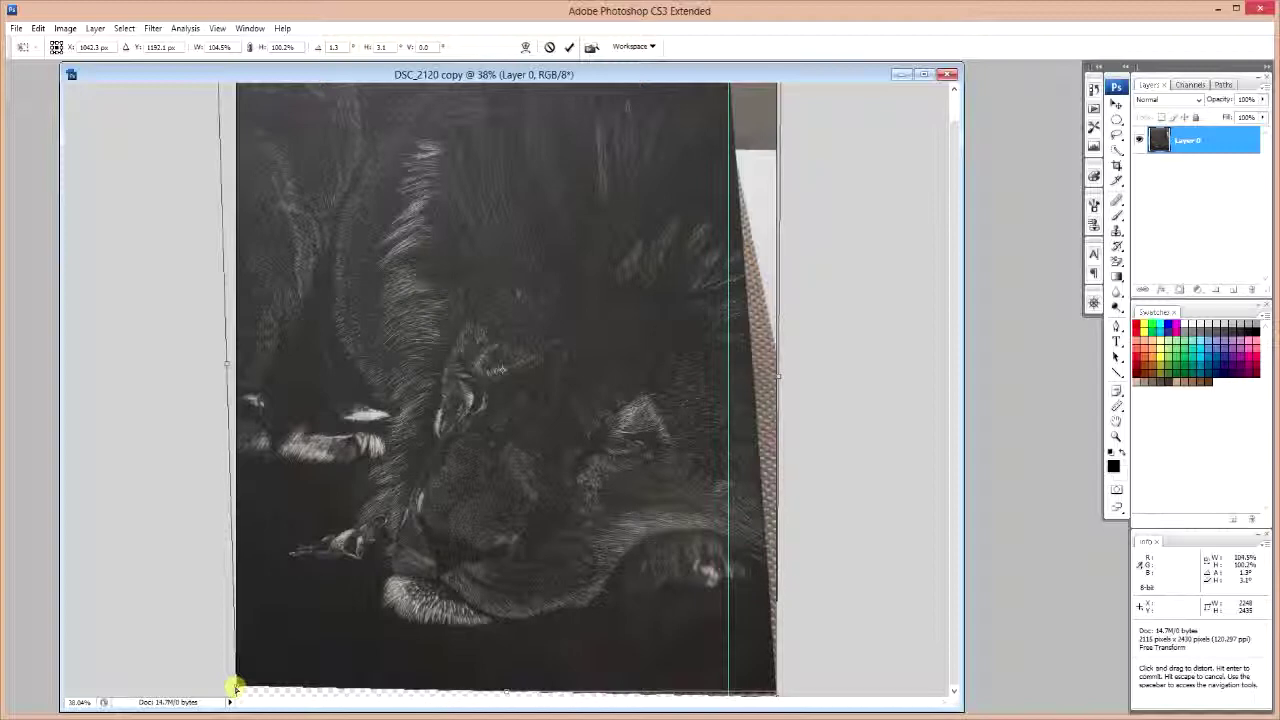
{"action": "left_click_drag", "start_coordinate": [237, 688], "coordinate": [235, 690]}
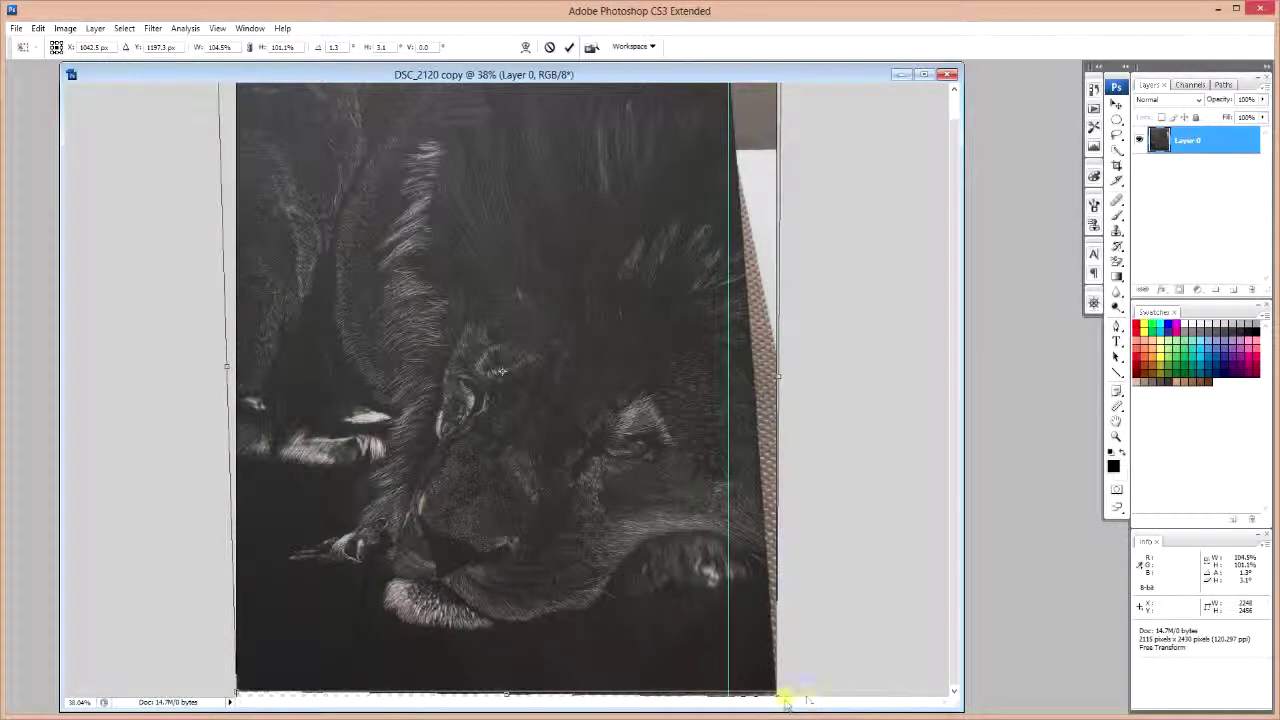
{"action": "left_click_drag", "start_coordinate": [777, 694], "coordinate": [729, 692]}
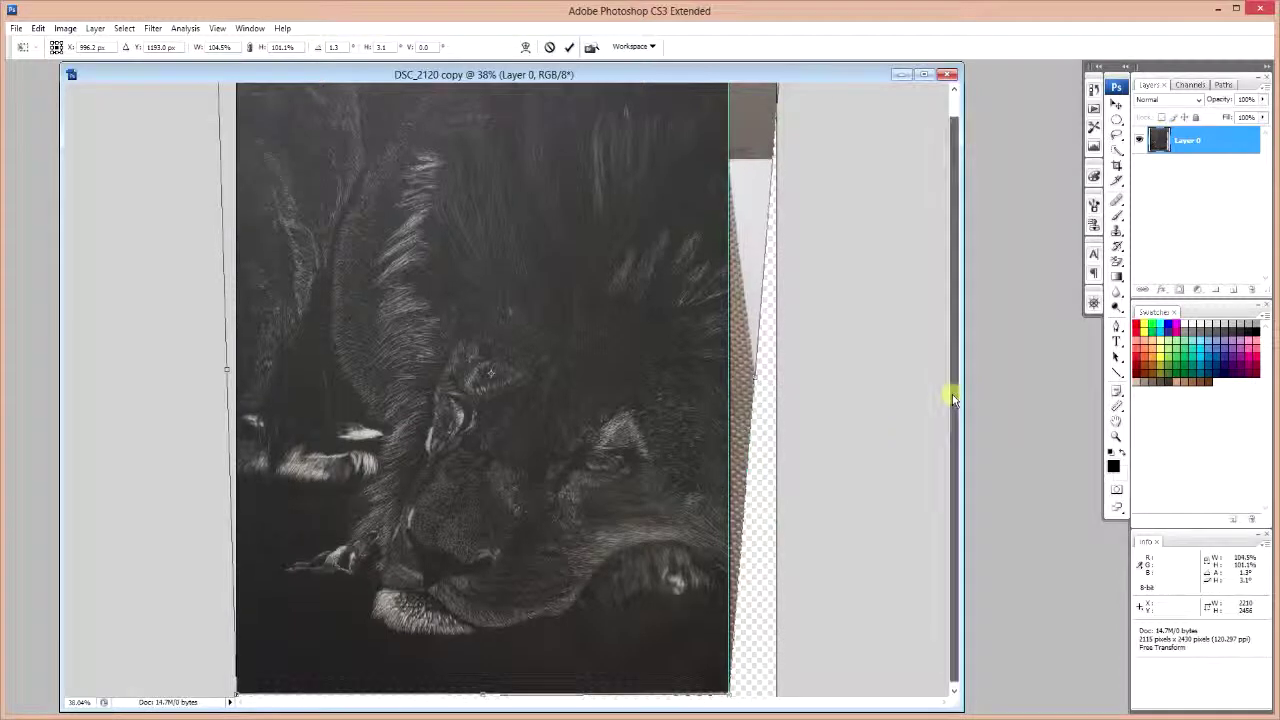
{"action": "scroll", "coordinate": [951, 391], "scroll_direction": "up", "scroll_amount": 1}
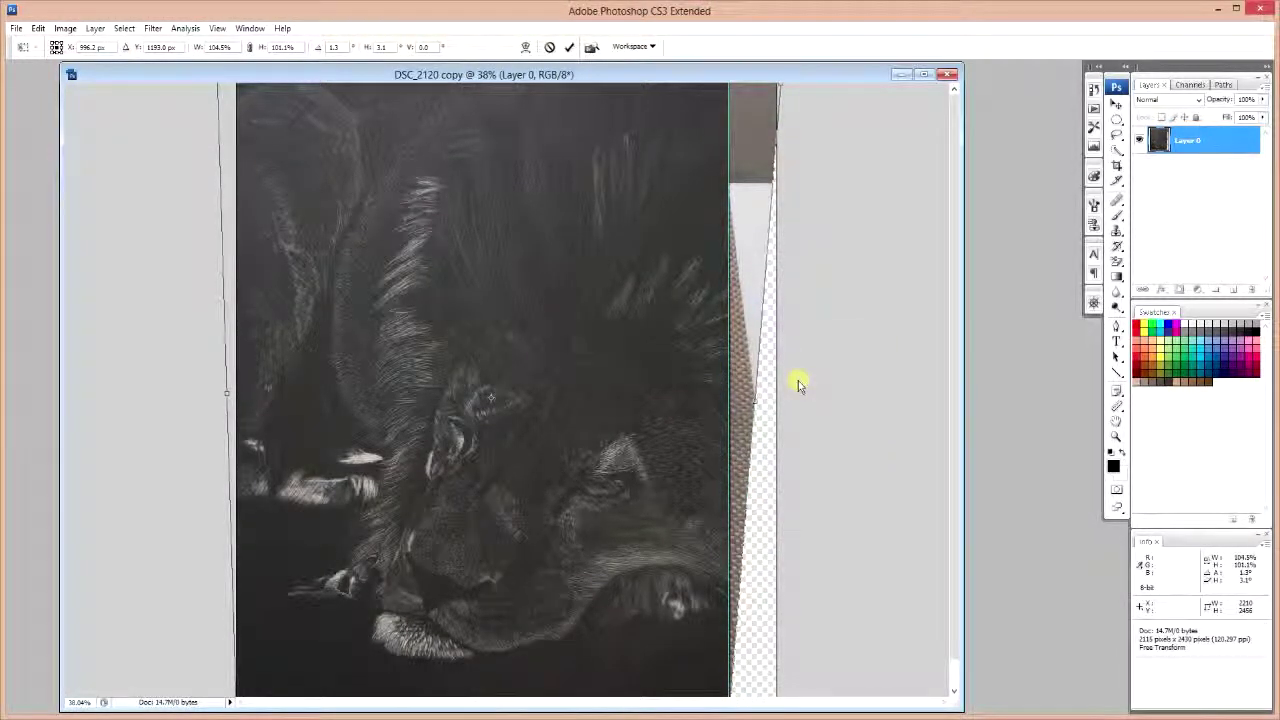
{"action": "key", "text": "Return"}
{"action": "key", "text": "a"}
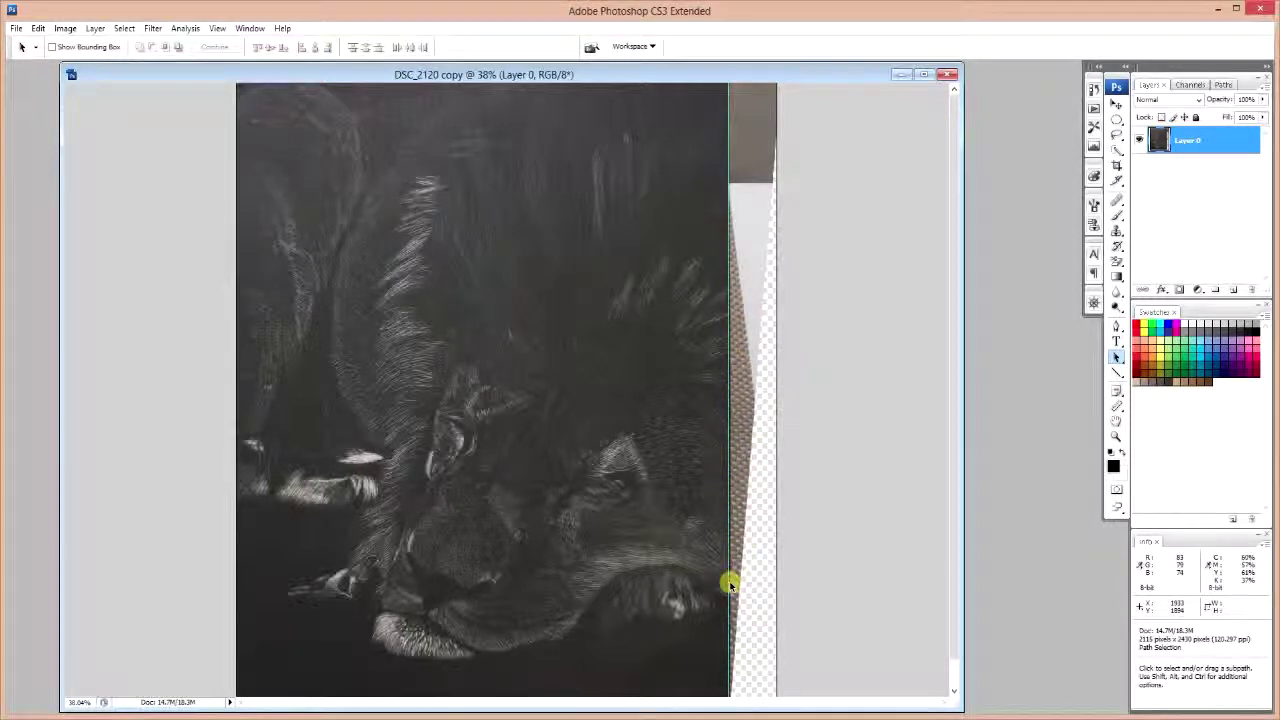
Crop the photo along the guides to 1915 × 2406 pixels, removing the transparent right sliver
{"action": "key", "text": "ctrl+minus"}
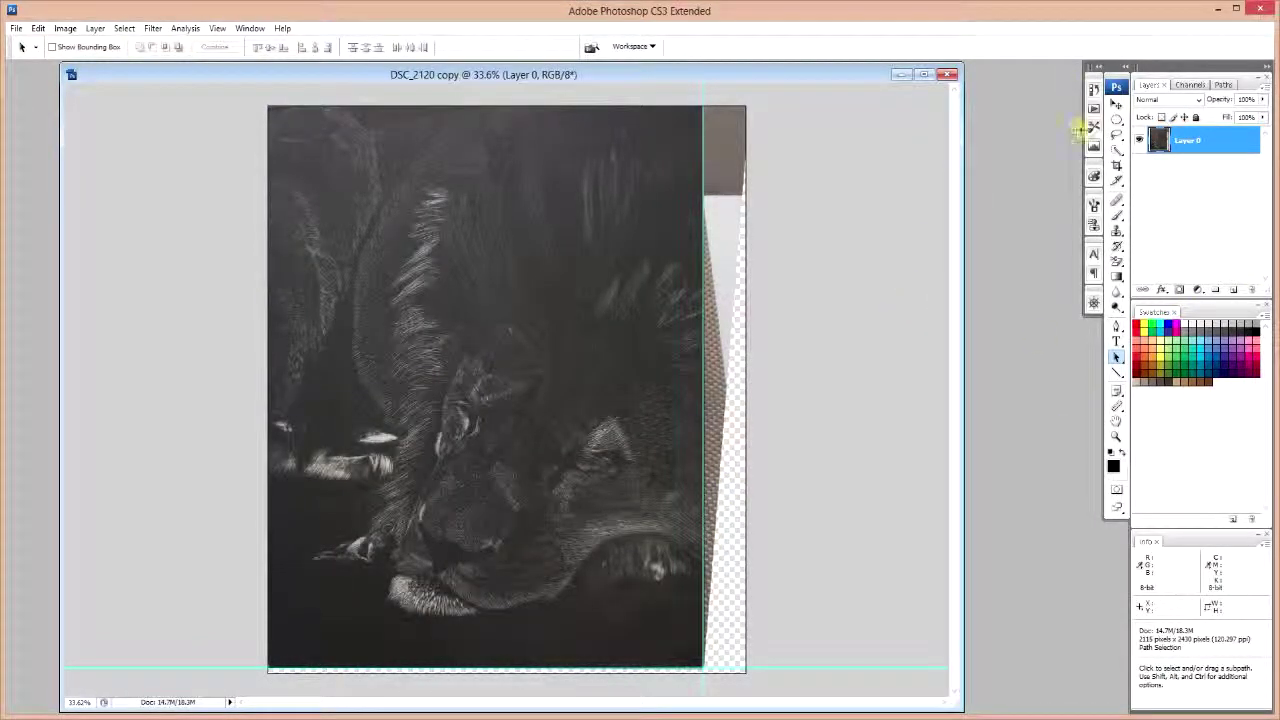
{"action": "left_click", "coordinate": [1117, 165]}
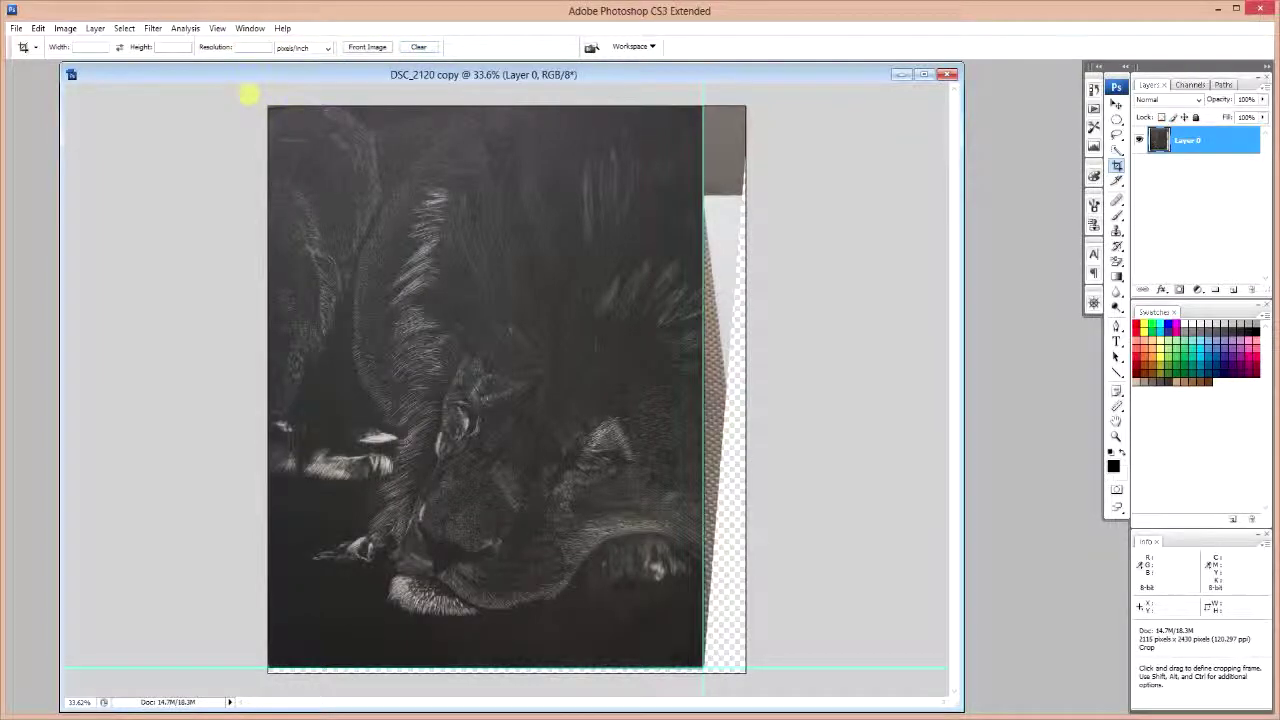
{"action": "left_click_drag", "start_coordinate": [251, 94], "coordinate": [700, 666]}
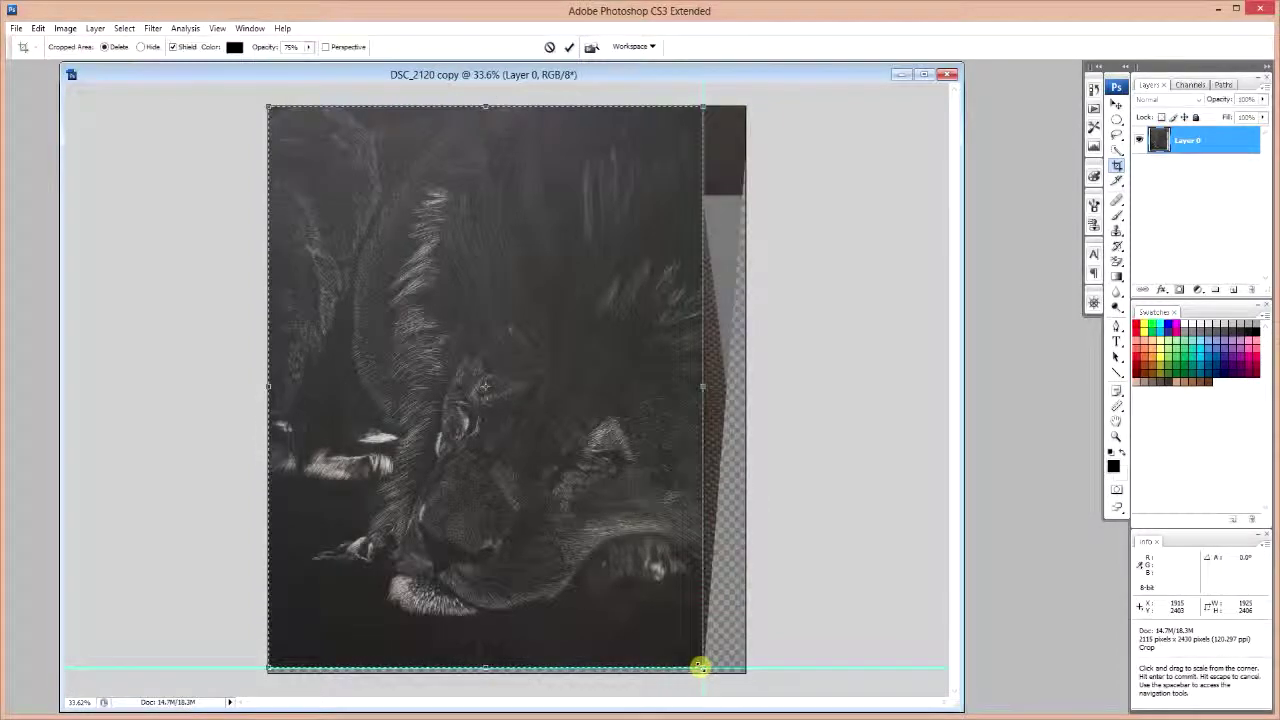
{"action": "key", "text": "Return"}
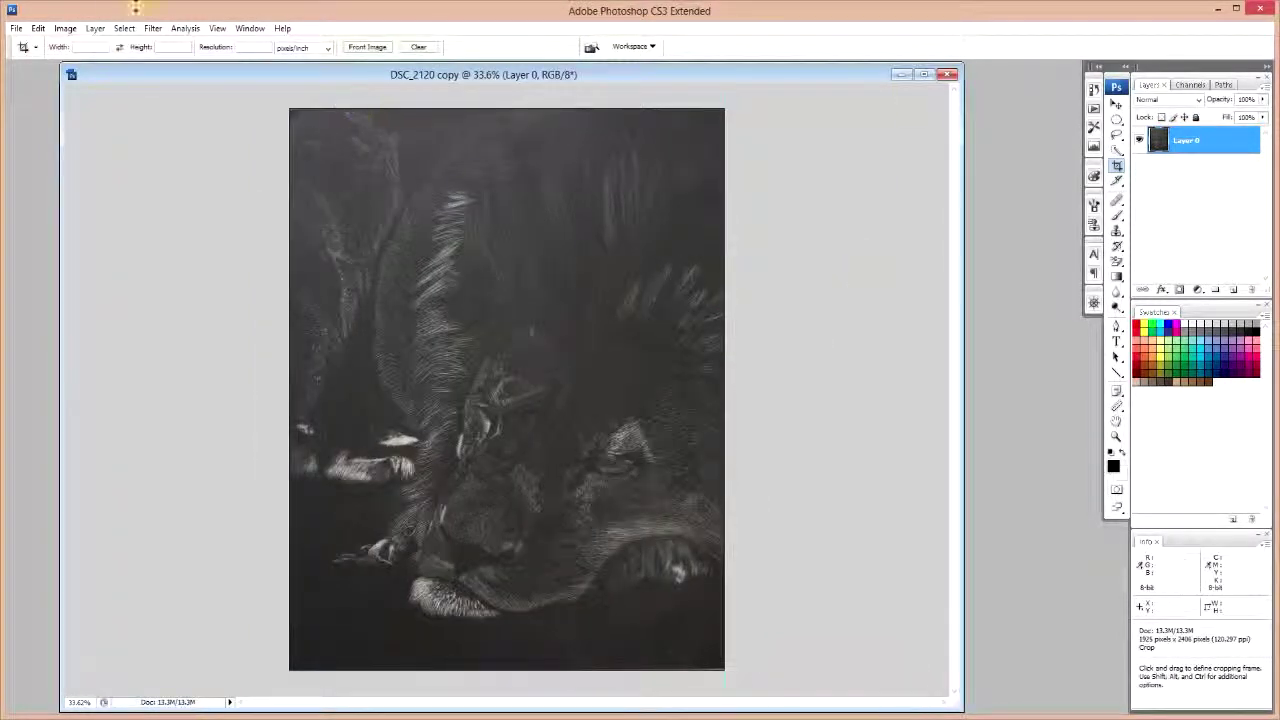
{"action": "left_click", "coordinate": [66, 29]}
{"action": "left_click", "coordinate": [78, 128]}
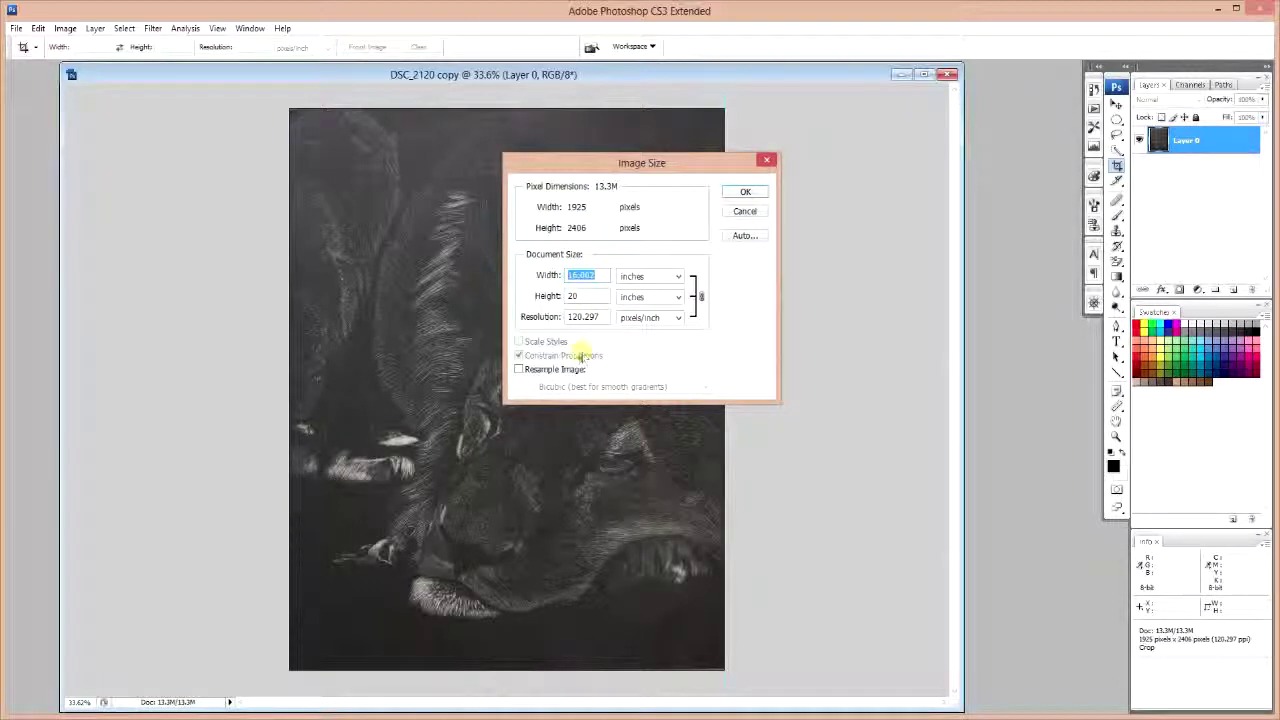
{"action": "left_click", "coordinate": [744, 191]}
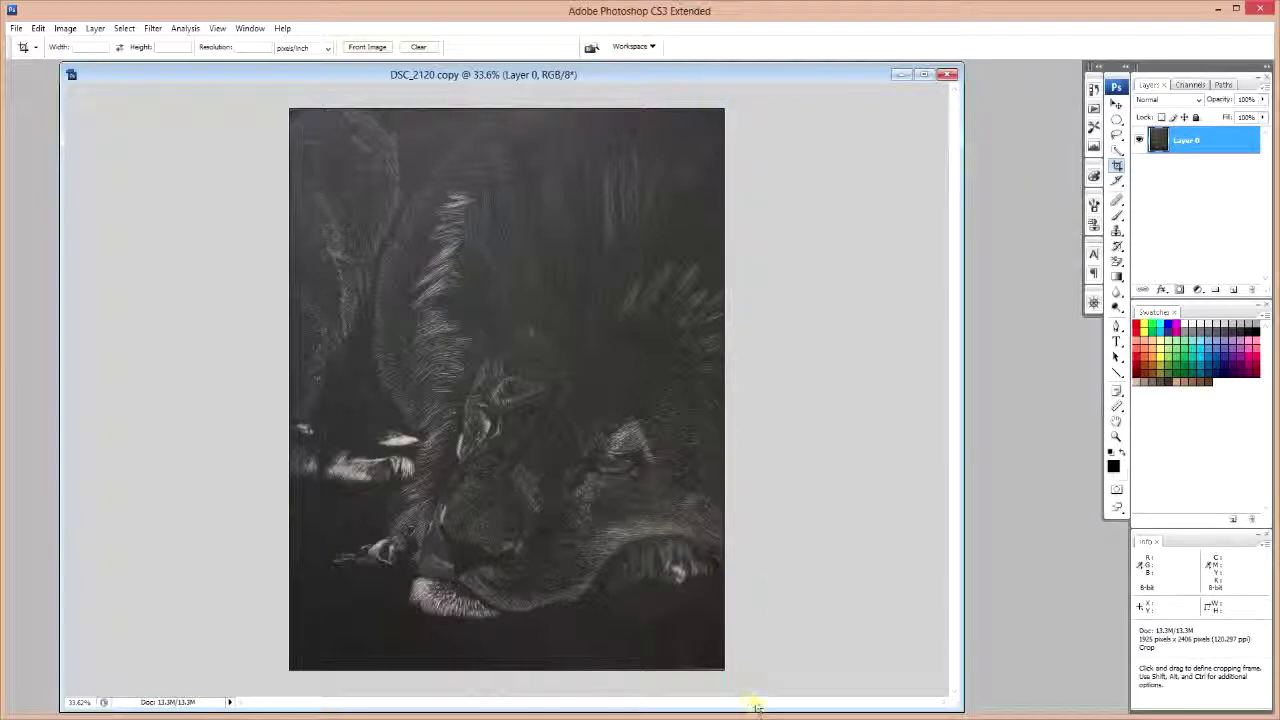
{"action": "left_click", "coordinate": [216, 28]}
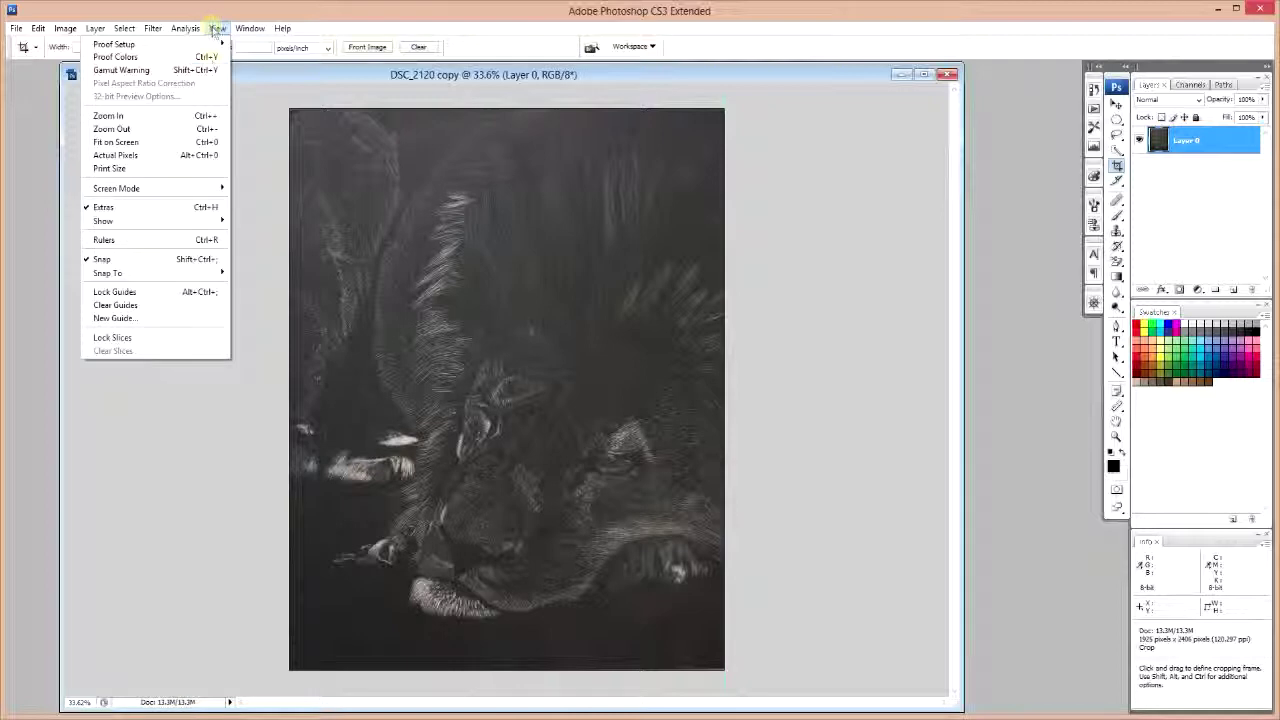
Clear every guide from the 1915 × 2406 lion canvas via View > Clear Guides
{"action": "left_click", "coordinate": [170, 305]}
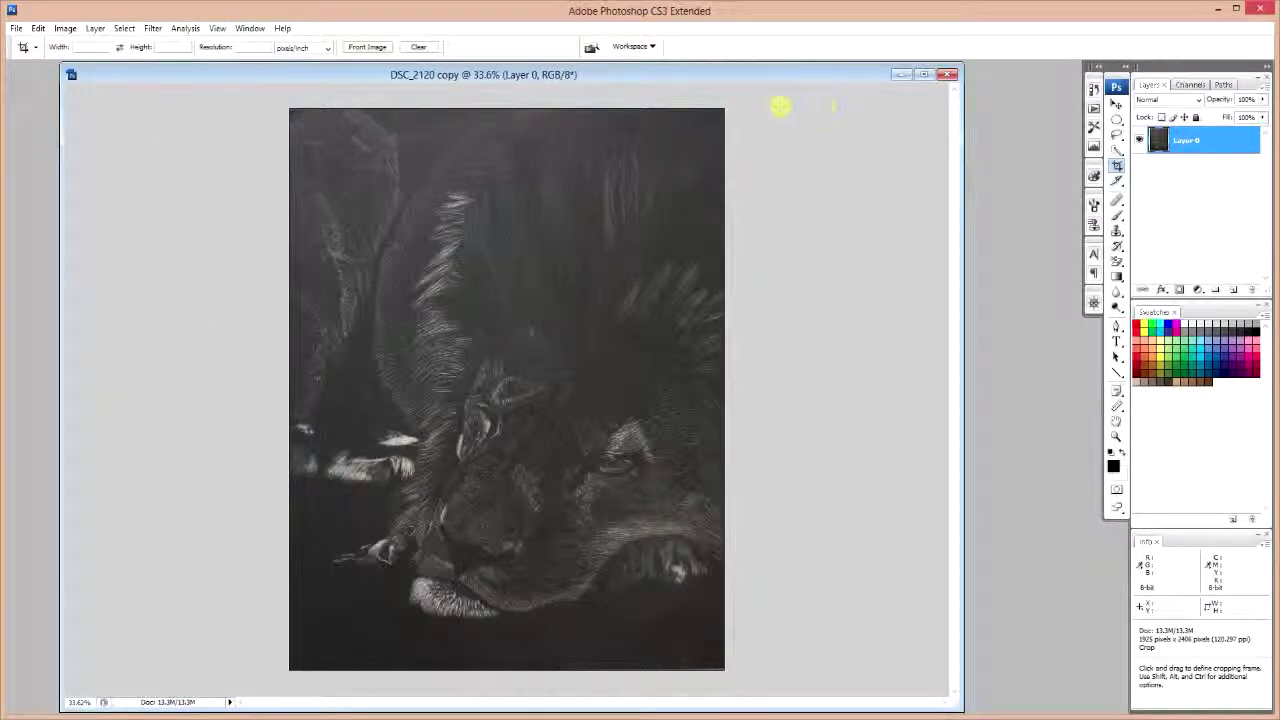